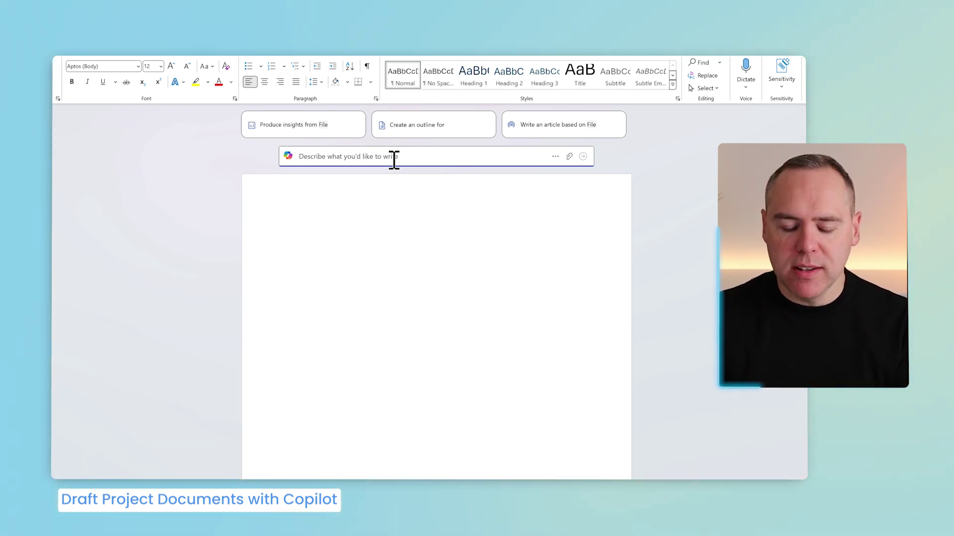
# Paste the ProductivityX mobile app specification request into Word's Copilot prompt box.
pyautogui.write('Draft a Project Specification for Project ProductivityX, which is a project to Productivity X aims to develop a mobile application designed to improve productivity for professionals aged 20 to 30 years old. The app will be available on both iOS and Android platforms and will help users manage their tasks more efficiently. The project will involve designing a user-friendly interface, developing the app, and ensuring it meets the needs of the target audience.')
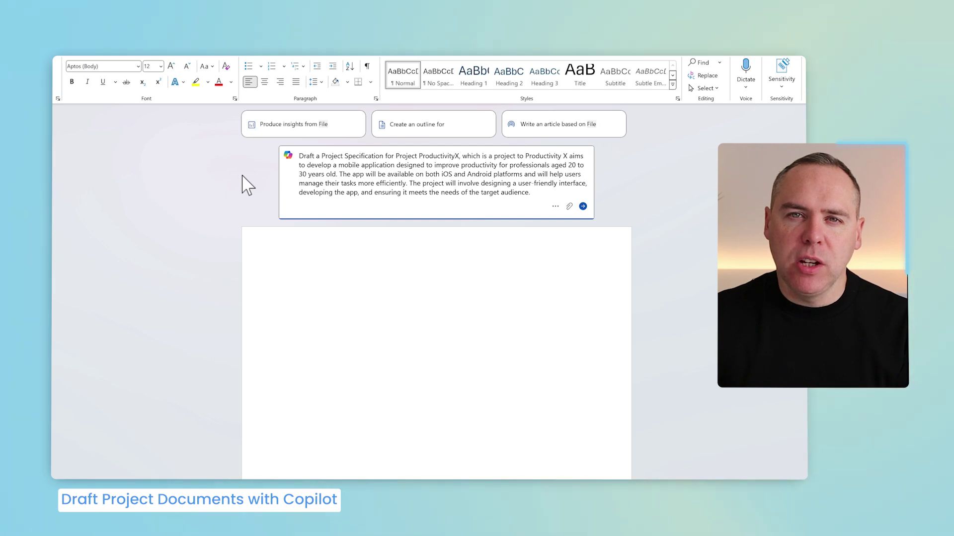
# Submit the prompt so Copilot writes the ProductivityX draft, from introduction through risks and conclusion.
pyautogui.click(583, 206)
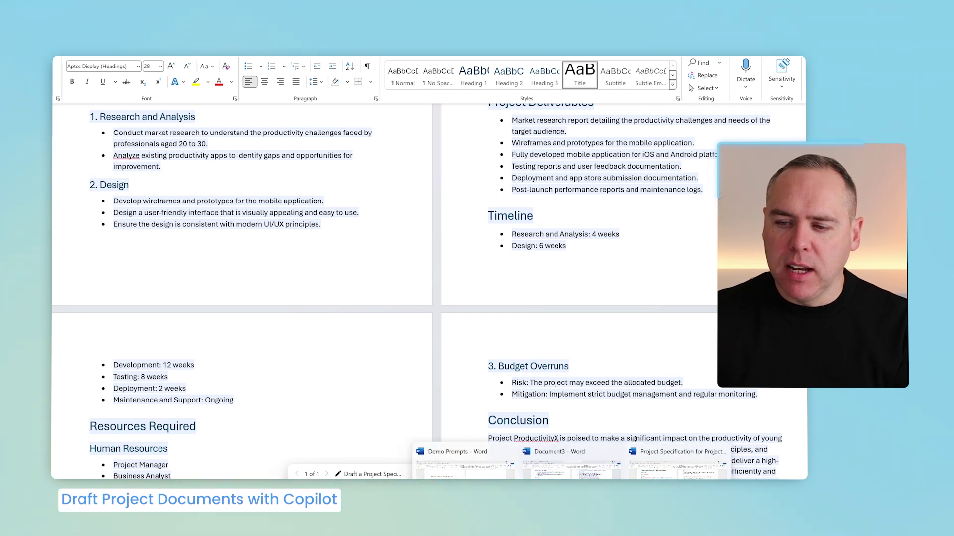
# Switch to the Project Specification for Project GreenSpace document and scroll through it.
pyautogui.click(677, 467)
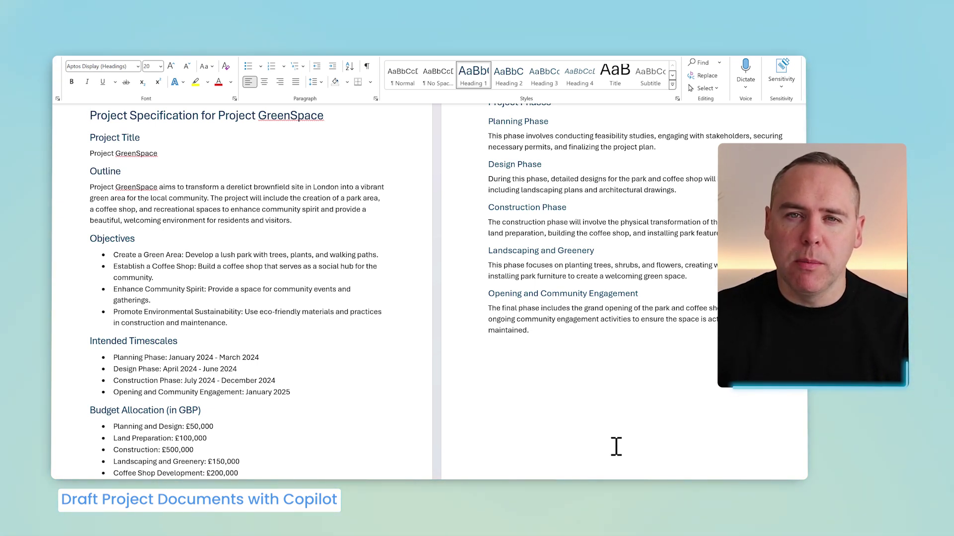
pyautogui.scroll(1, 379, 369)
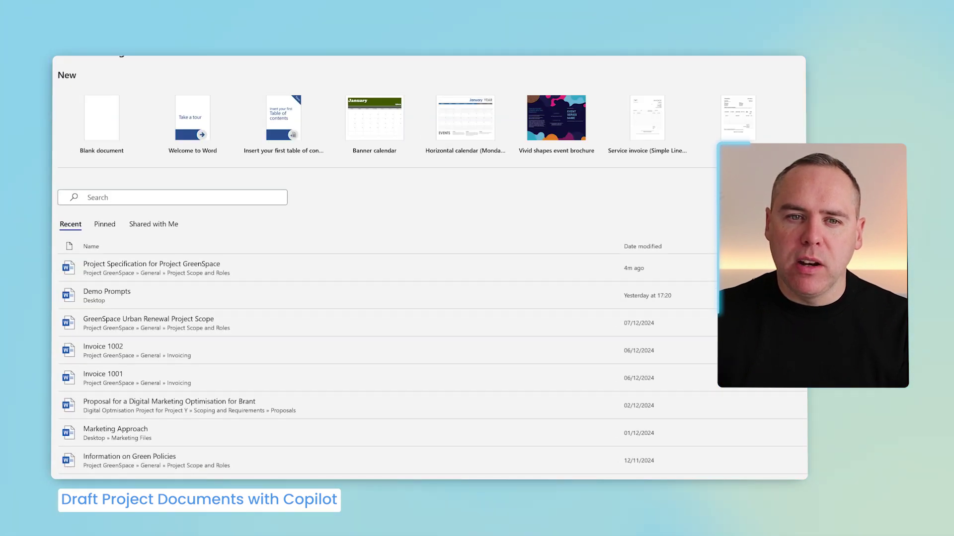
# In a new blank document, paste the ProductivityX request and append 'Write this Specification based on /'.
pyautogui.click(96, 122)
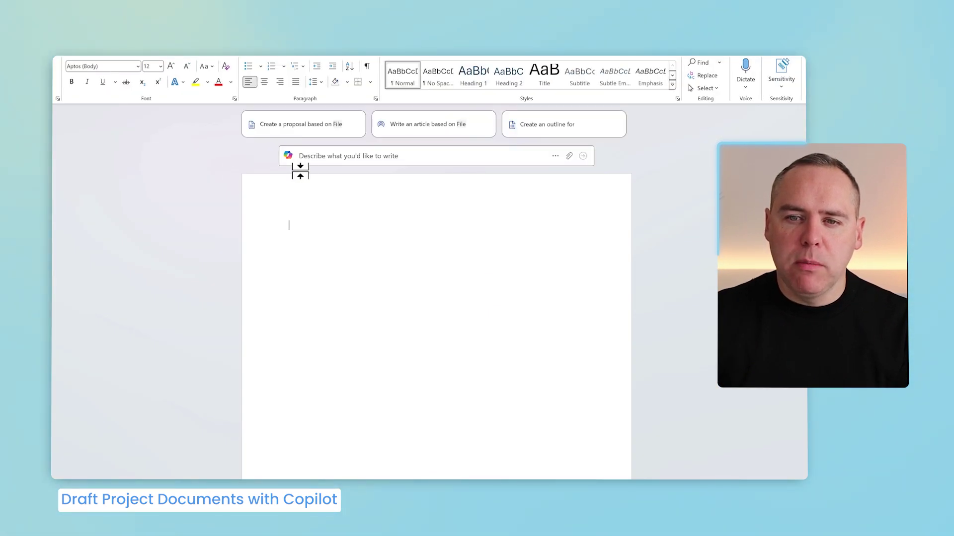
pyautogui.click(330, 158)
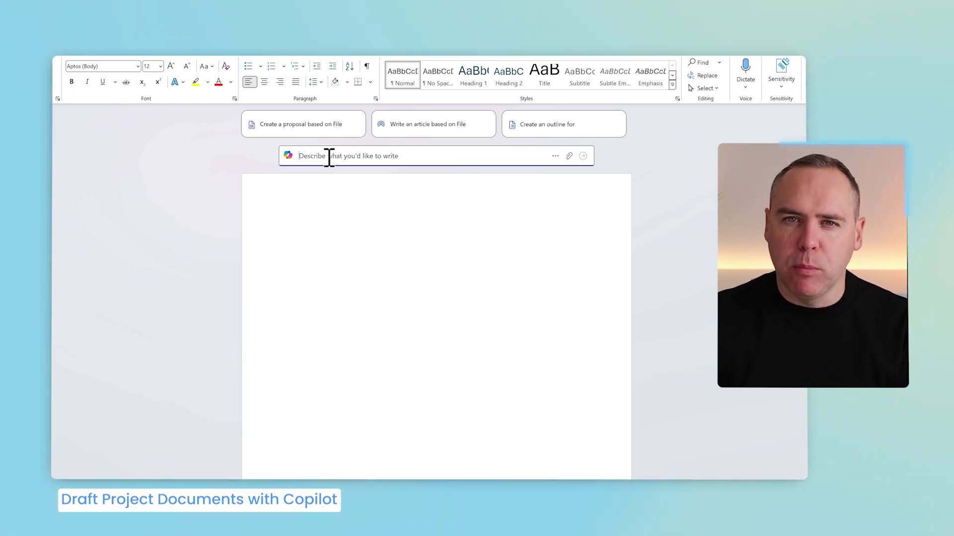
pyautogui.write('Draft a Project Specification for Project ProductivityX, which is a project to Productivity X aims to develop a mobile application designed to improve productivity for professionals aged 20 to 30 years old. The app will be available on both iOS and Android platforms and will help users manage their tasks more efficiently. The project will involve designing a user-friendly interface, developing the app, and ensuring it meets the needs of the target audience.')
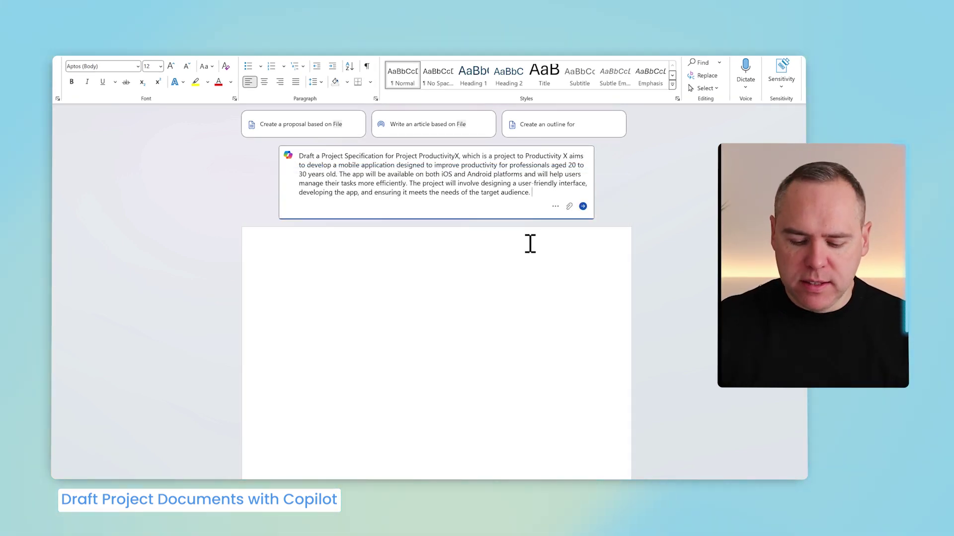
pyautogui.write('Write this Specification based on ')
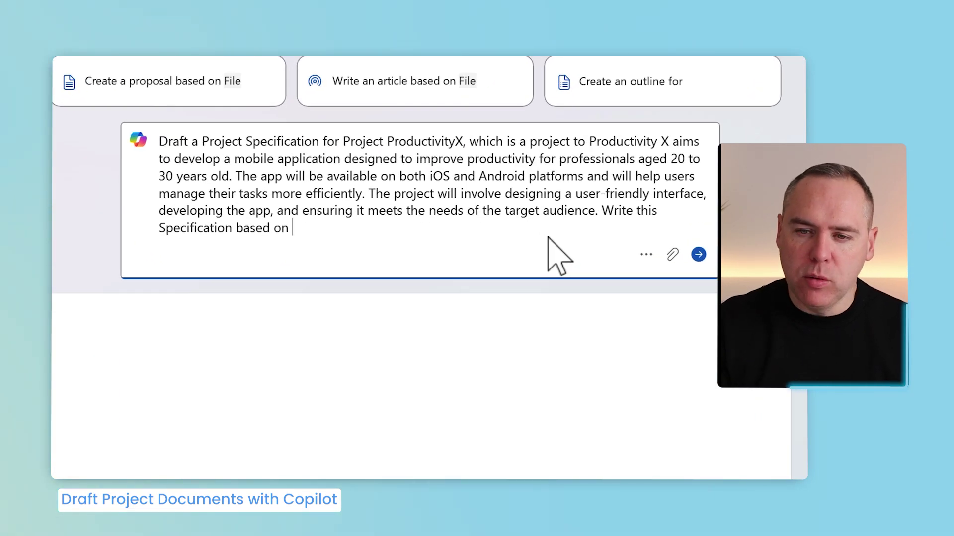
pyautogui.write('/')
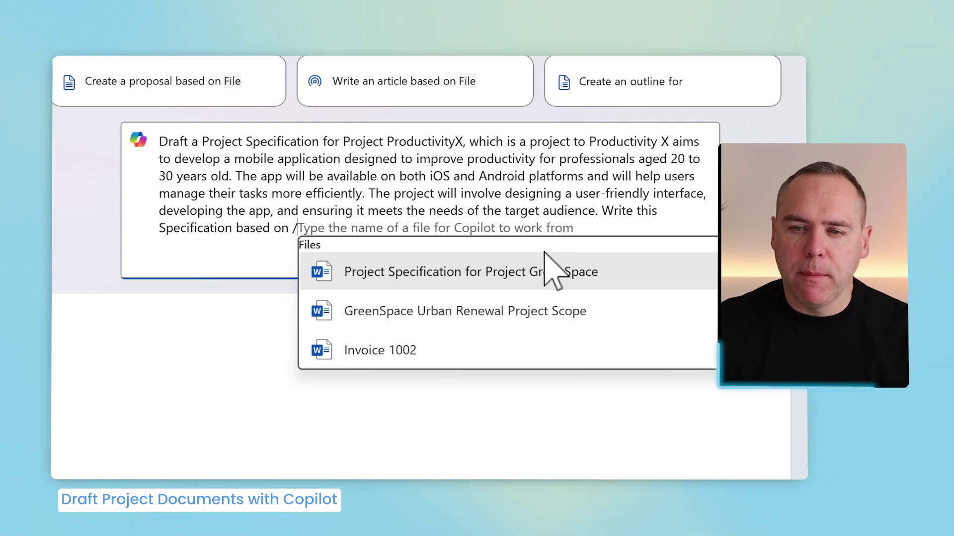
# Reference 'Project Specification for Project GreenSpace' as the source and submit the ProductivityX request.
pyautogui.click(517, 288)
pyautogui.click(700, 255)
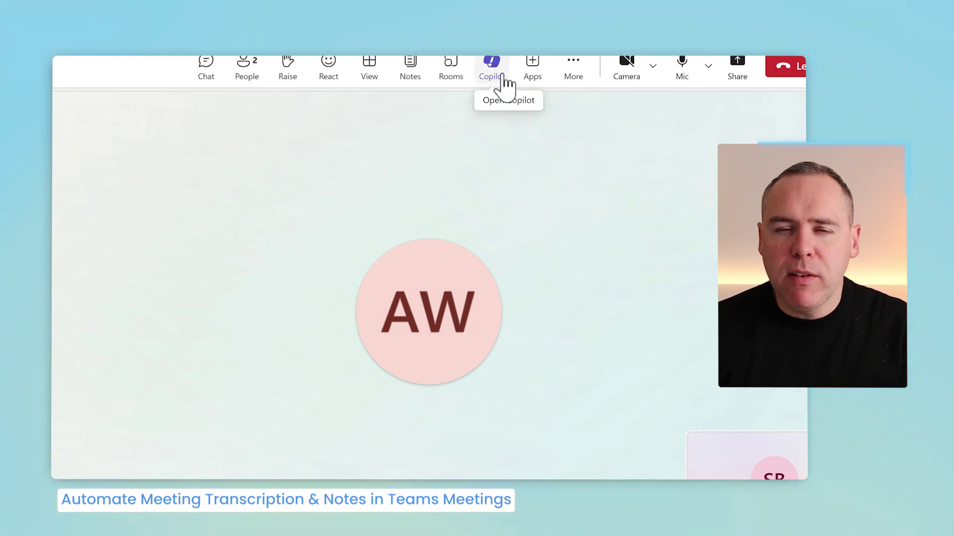
# Open meeting Copilot with English (UK) as spoken language, then start transcription from More options.
pyautogui.click(505, 84)
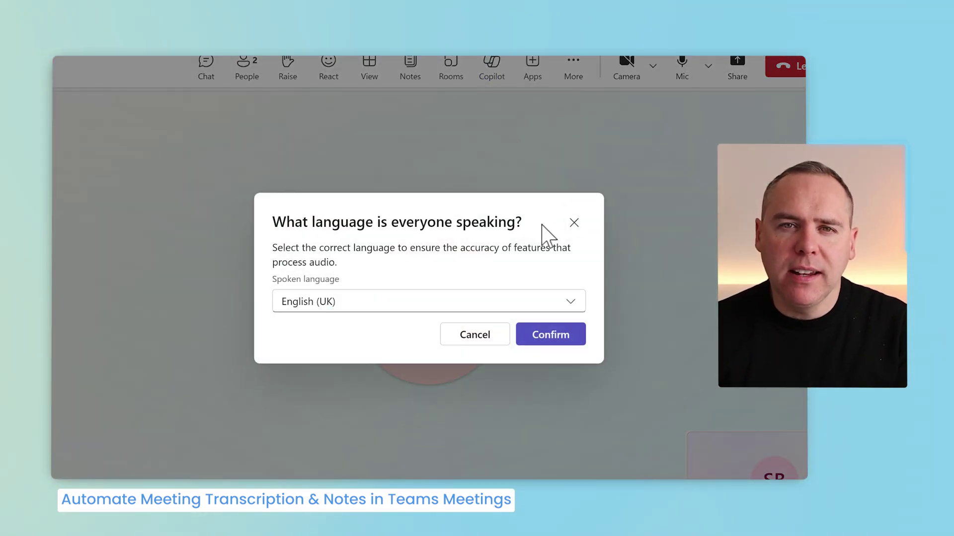
pyautogui.click(577, 339)
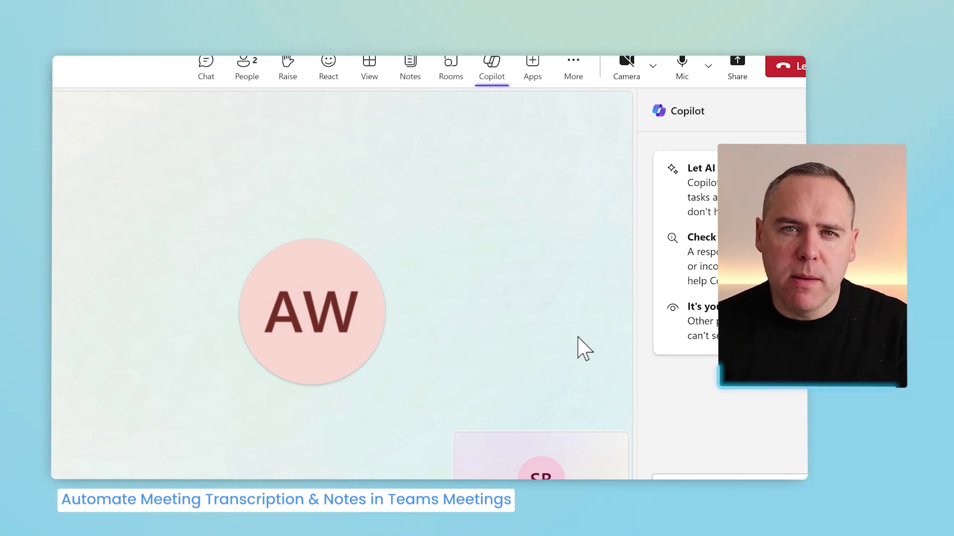
pyautogui.click(572, 79)
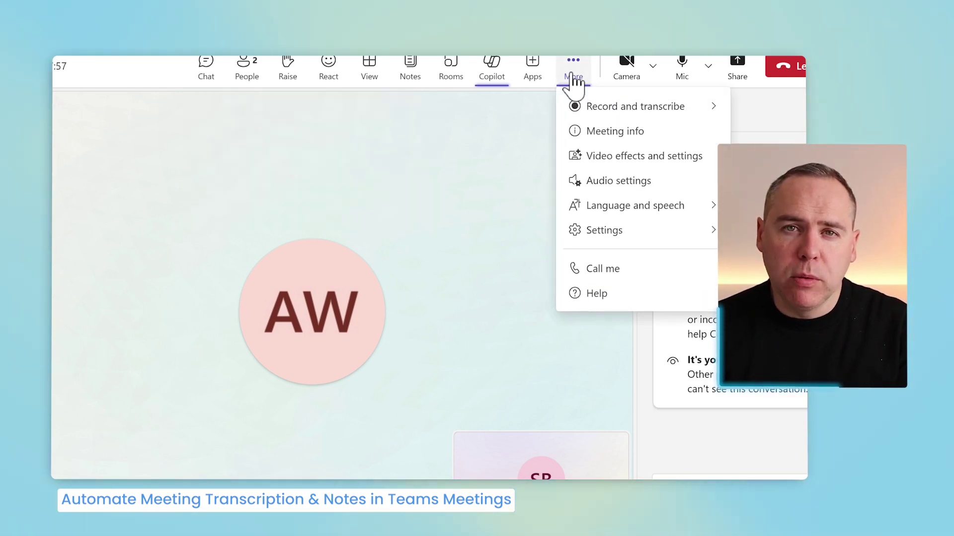
pyautogui.moveTo(586, 114)
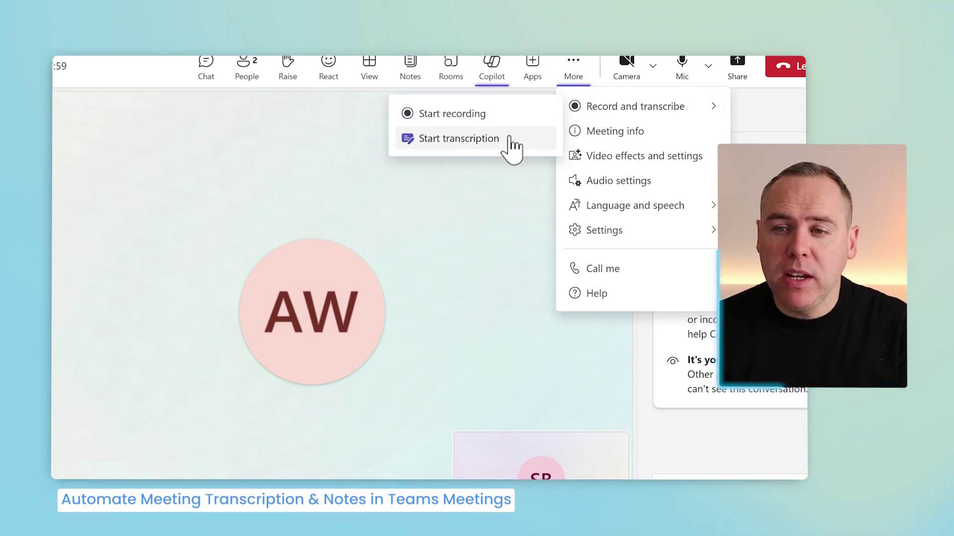
pyautogui.click(510, 140)
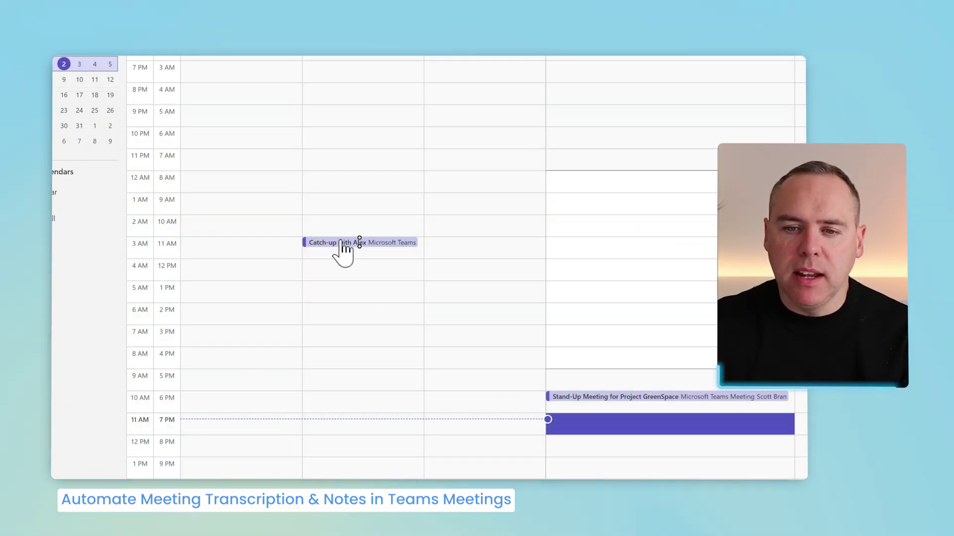
# Open the 11 AM catch-up recap, expand Project Overview and App Design notes, and view the transcript.
pyautogui.click(340, 244)
pyautogui.click(343, 250)
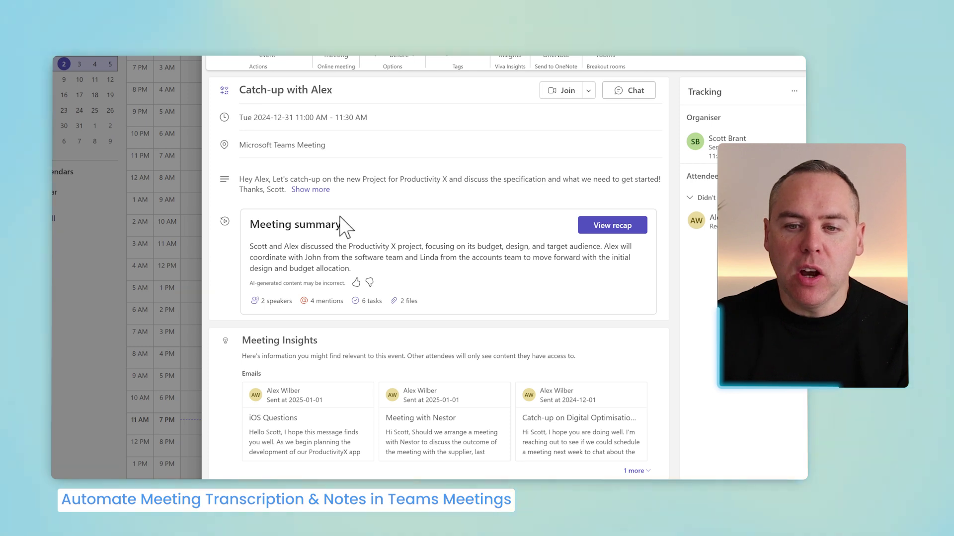
pyautogui.click(611, 231)
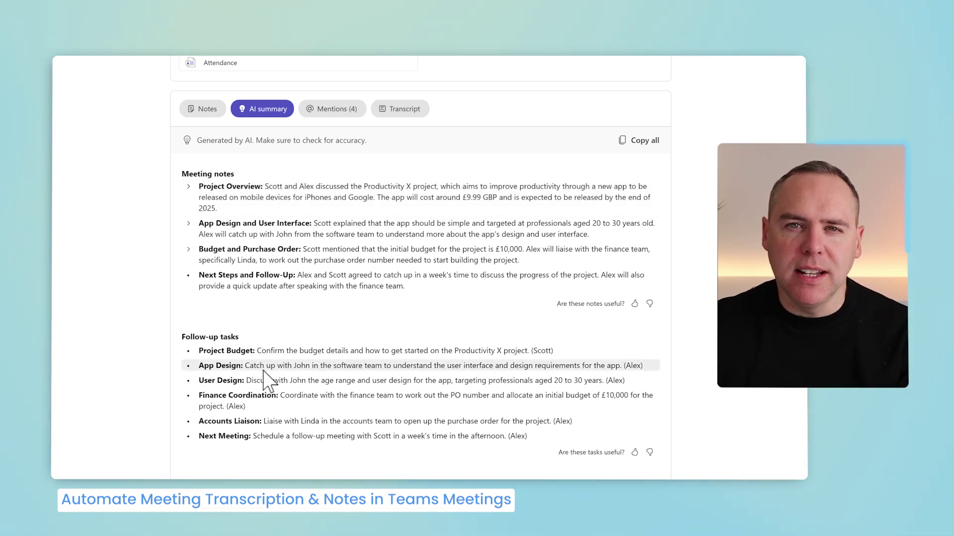
pyautogui.click(209, 208)
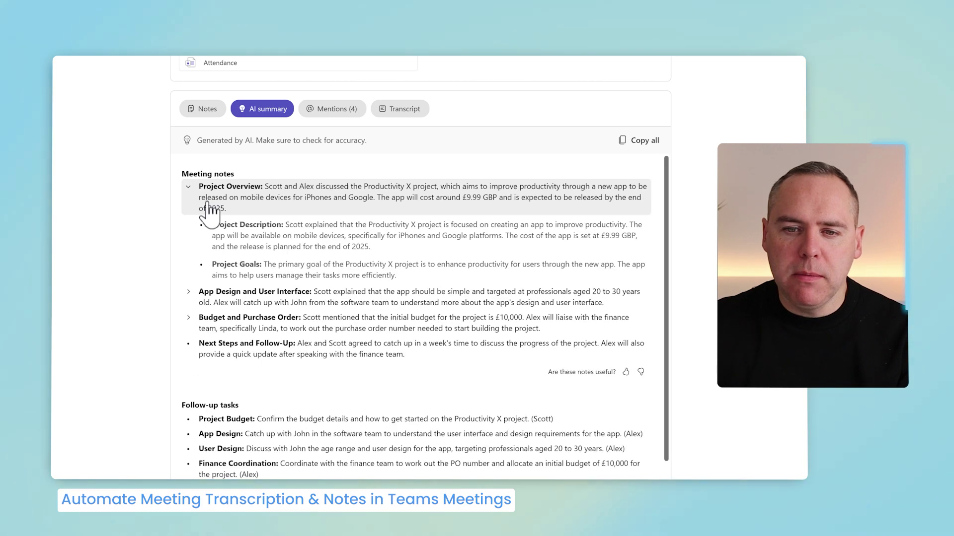
pyautogui.click(217, 299)
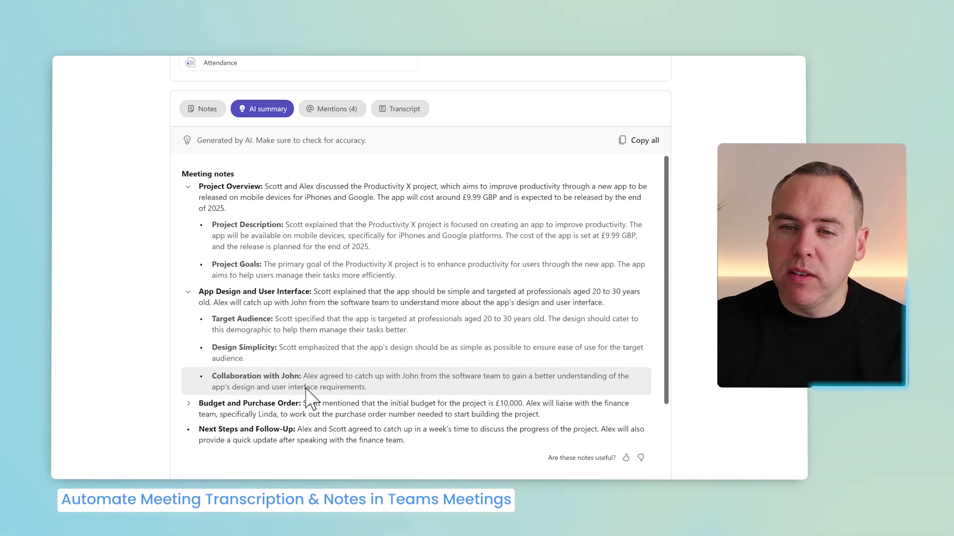
pyautogui.click(399, 110)
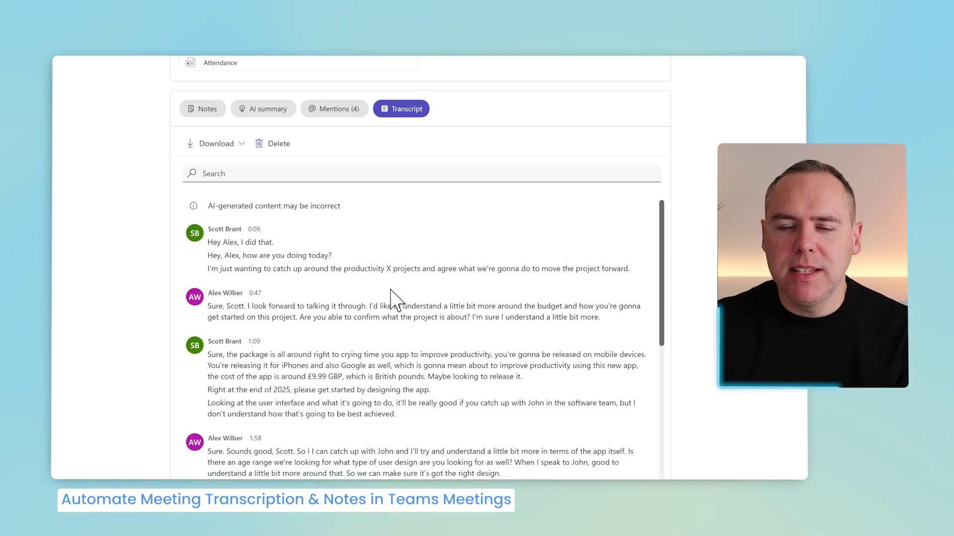
# Check the transcript download formats, the Mentions (4) tab, and the AI summary tab.
pyautogui.click(239, 149)
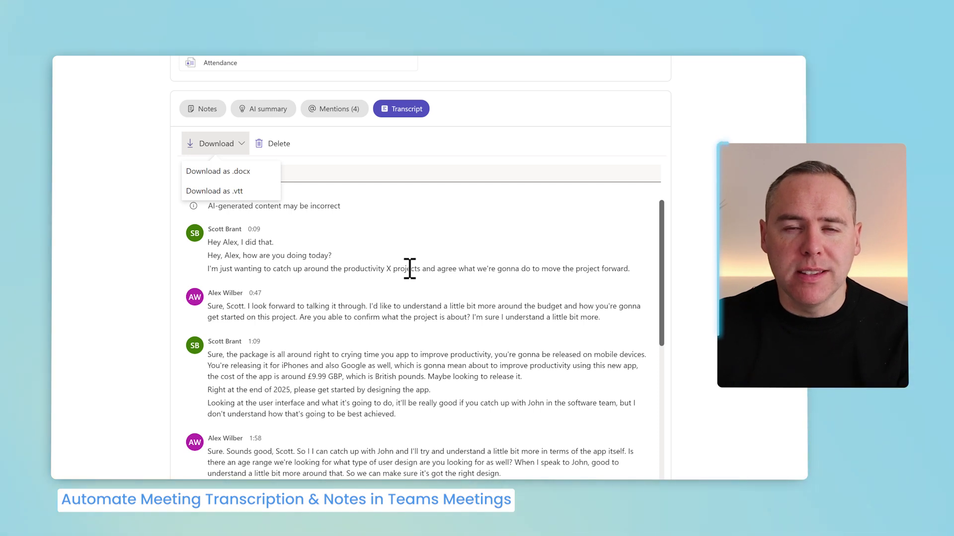
pyautogui.click(334, 111)
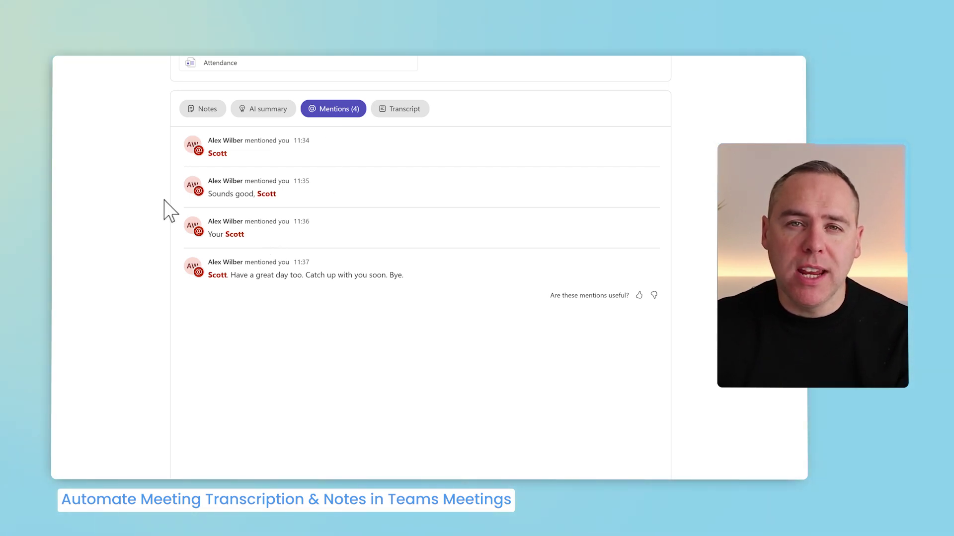
pyautogui.click(270, 113)
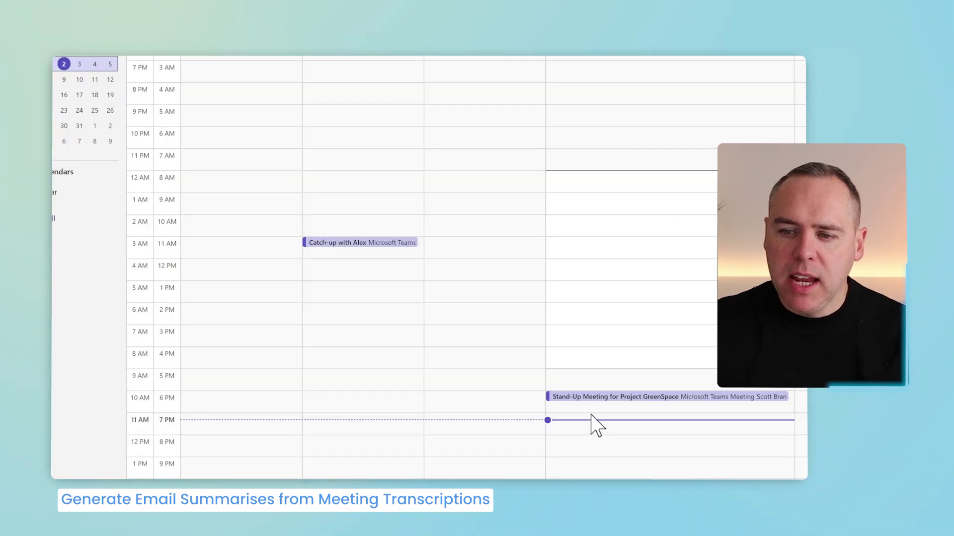
# Open the Stand-Up Meeting for Project GreenSpace recap and copy its AI summary notes.
pyautogui.click(596, 397)
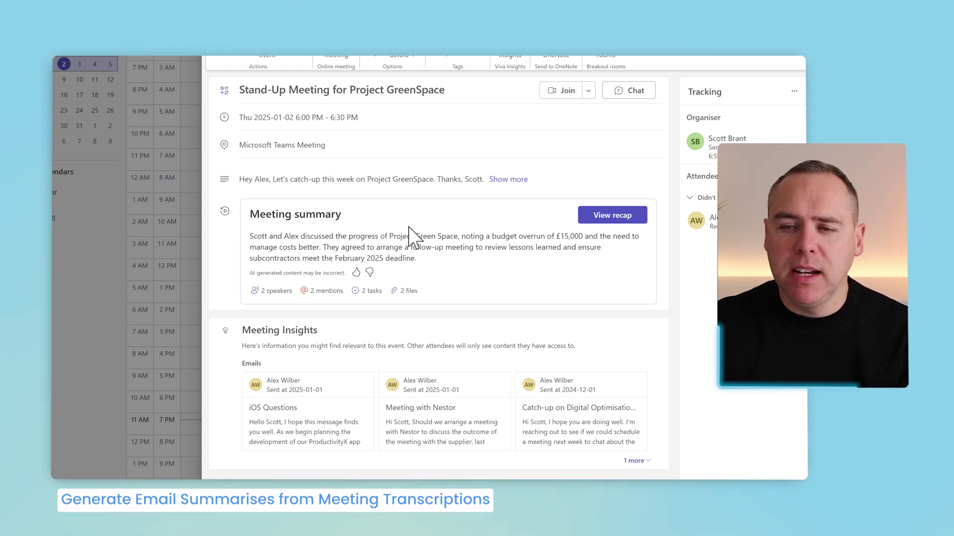
pyautogui.click(614, 222)
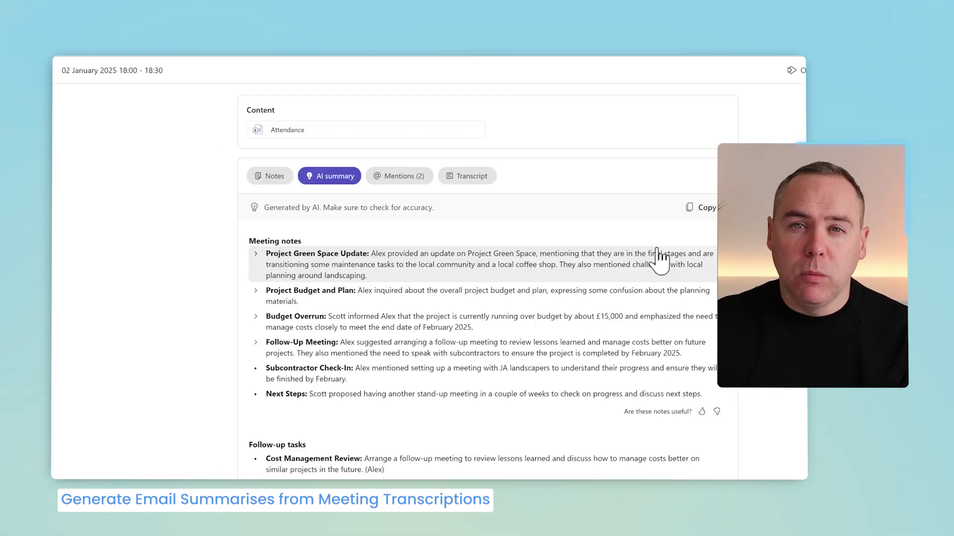
pyautogui.click(703, 208)
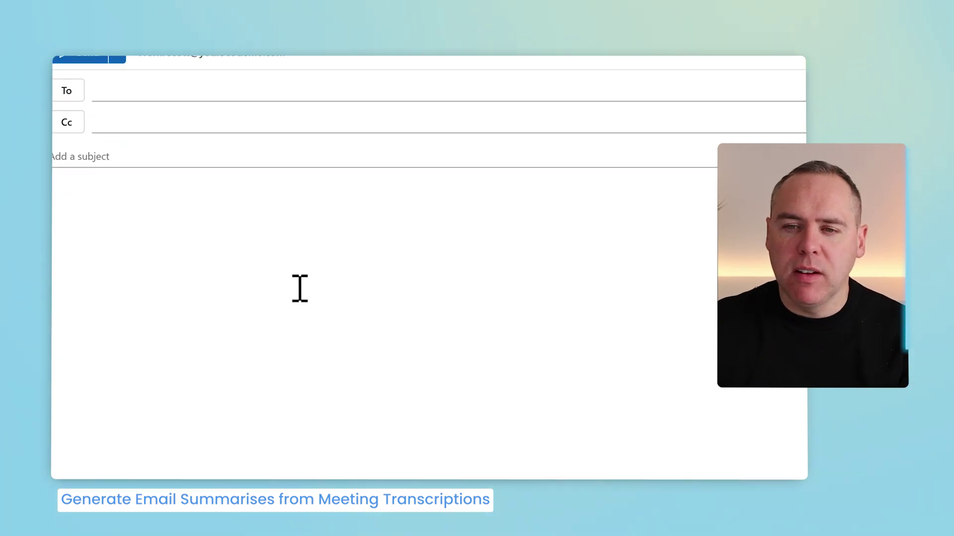
# Paste the Project GreenSpace stand-up notes into the Outlook email body and scroll to check them.
pyautogui.hotkey('ctrl', 'v')
pyautogui.scroll(-1, 282, 289)
pyautogui.scroll(2, 281, 289)
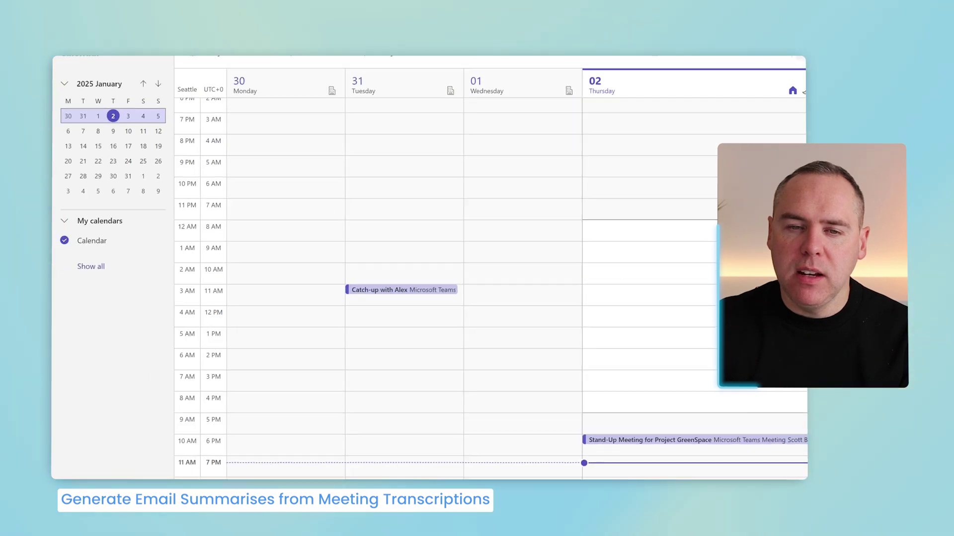
# Open Copilot from the Teams left rail to start a new chat.
pyautogui.click(66, 65)
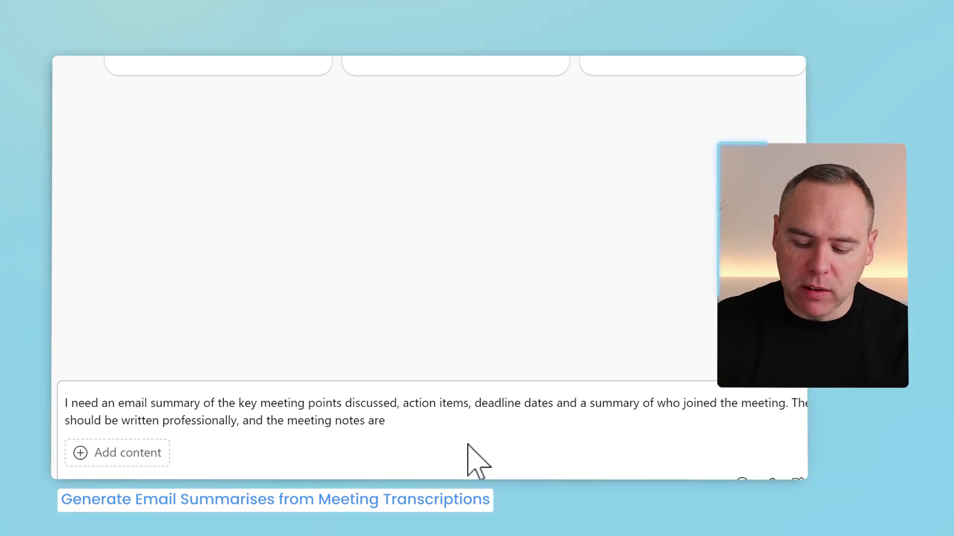
pyautogui.write('/')
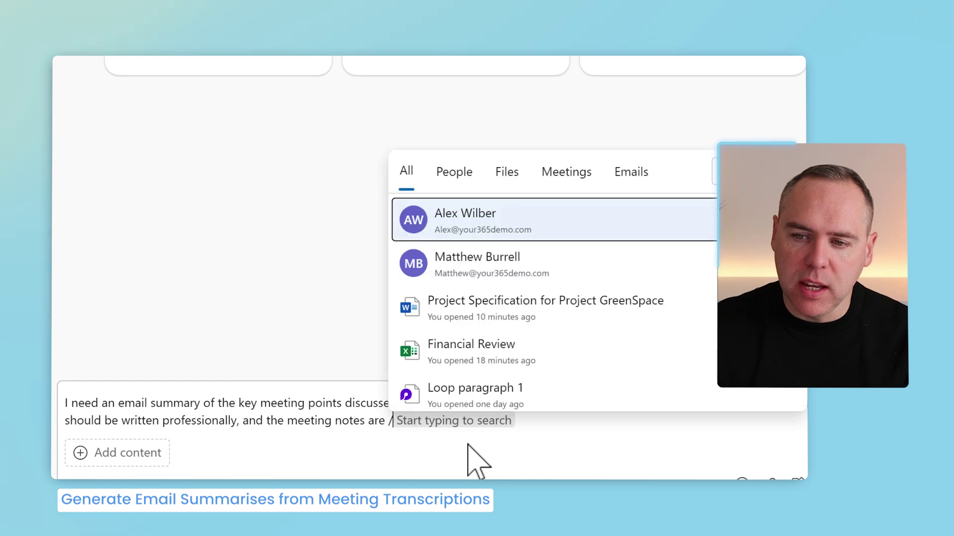
pyautogui.click(572, 169)
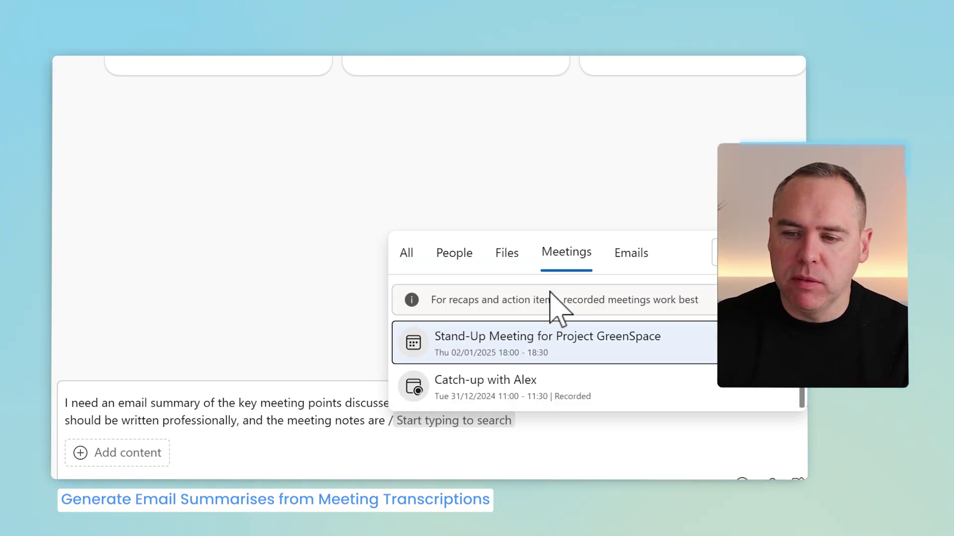
pyautogui.click(539, 353)
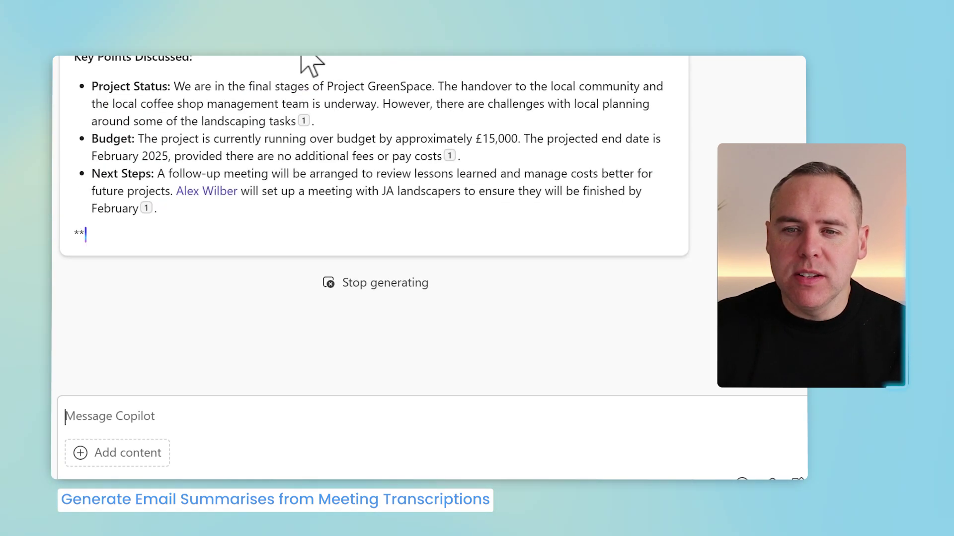
pyautogui.scroll(5, 320, 247)
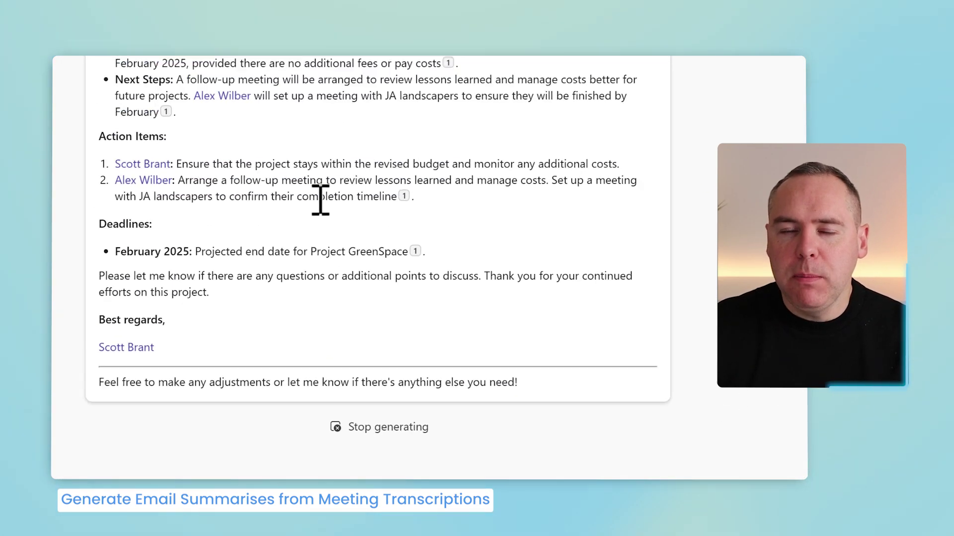
pyautogui.scroll(1, 328, 343)
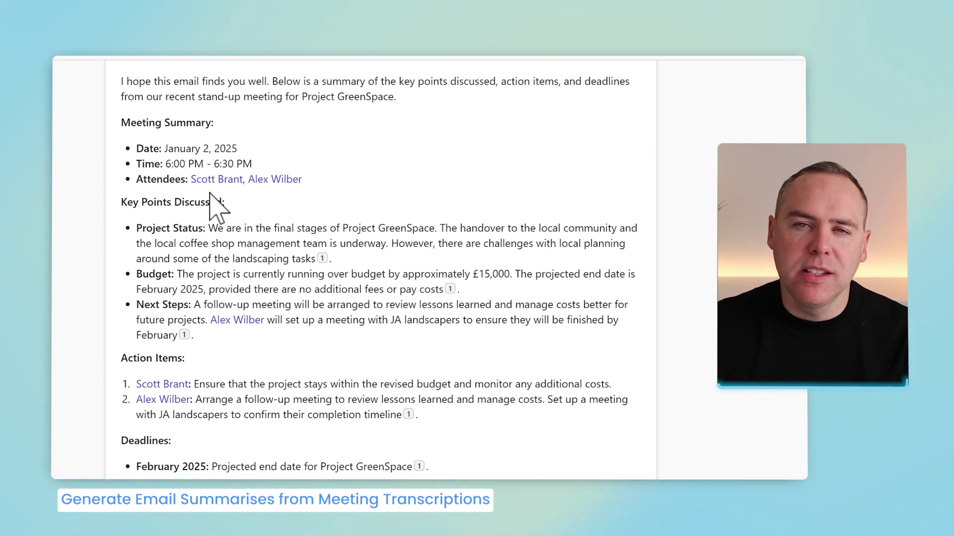
pyautogui.scroll(-4, 392, 312)
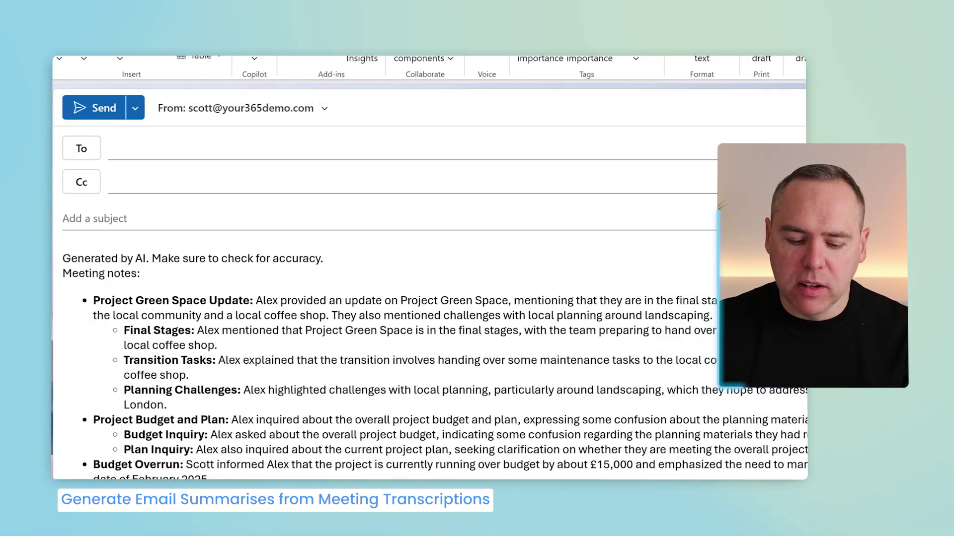
# Replace the raw meeting notes in the email body with Copilot's pasted Dear Team summary.
pyautogui.hotkey('ctrl', 'a')
pyautogui.press('Delete')
pyautogui.hotkey('ctrl', 'v')
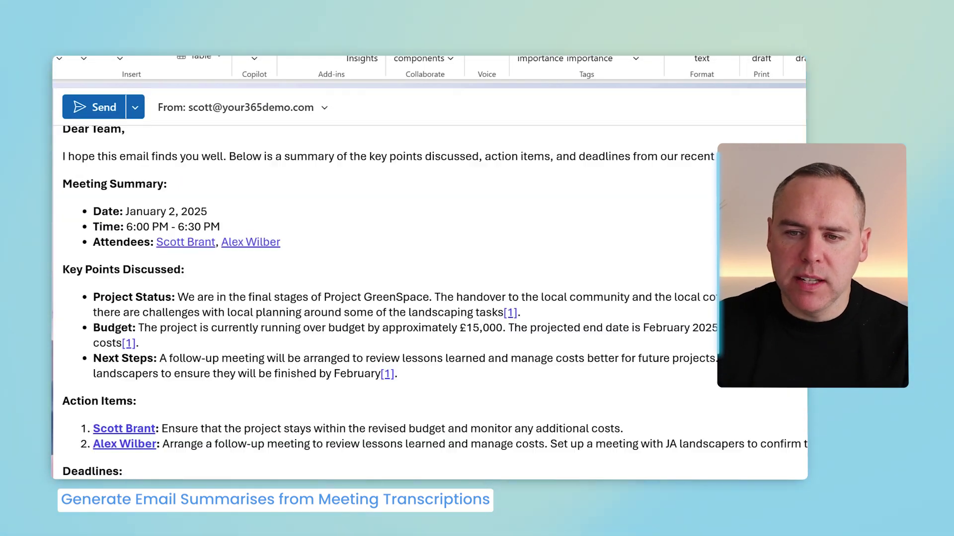
pyautogui.scroll(-3, 218, 283)
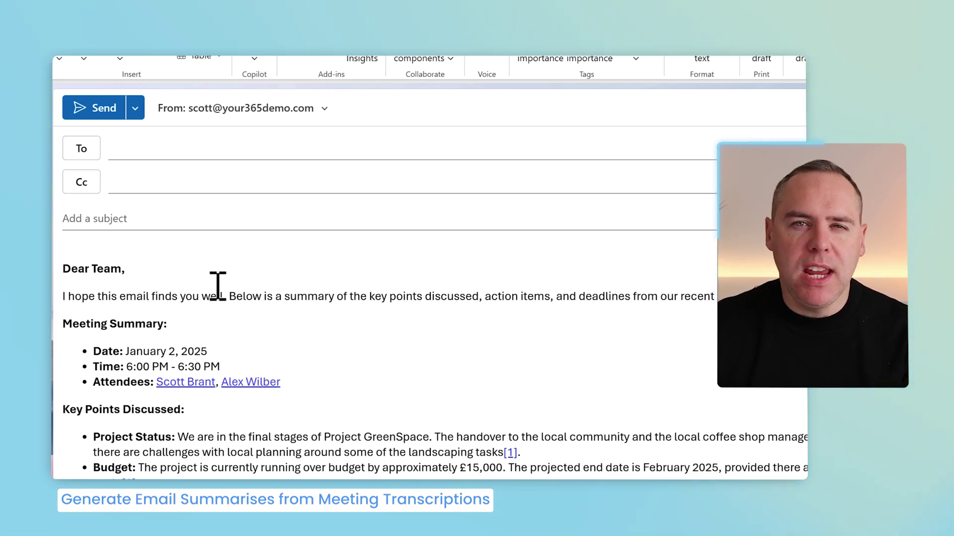
pyautogui.scroll(-1, 219, 315)
pyautogui.scroll(-3, 219, 314)
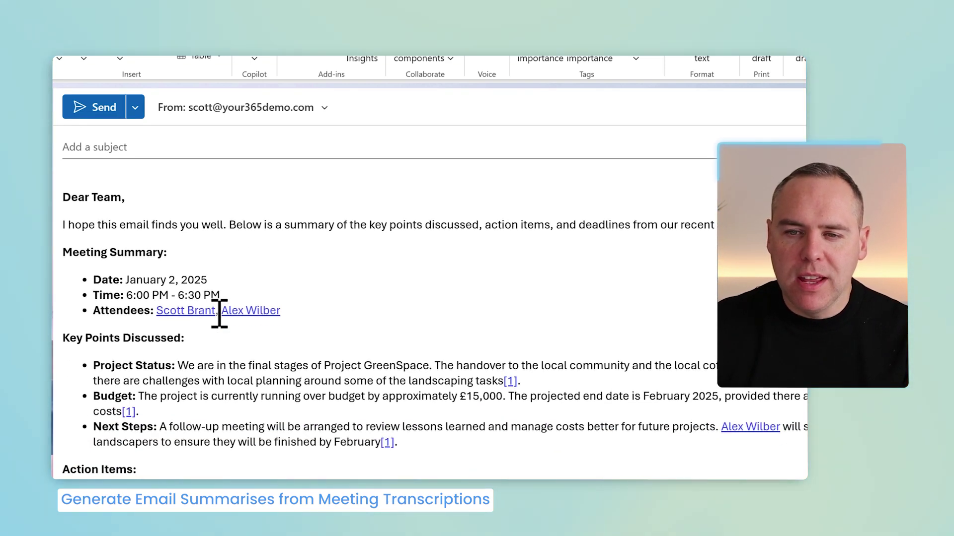
pyautogui.scroll(3, 219, 315)
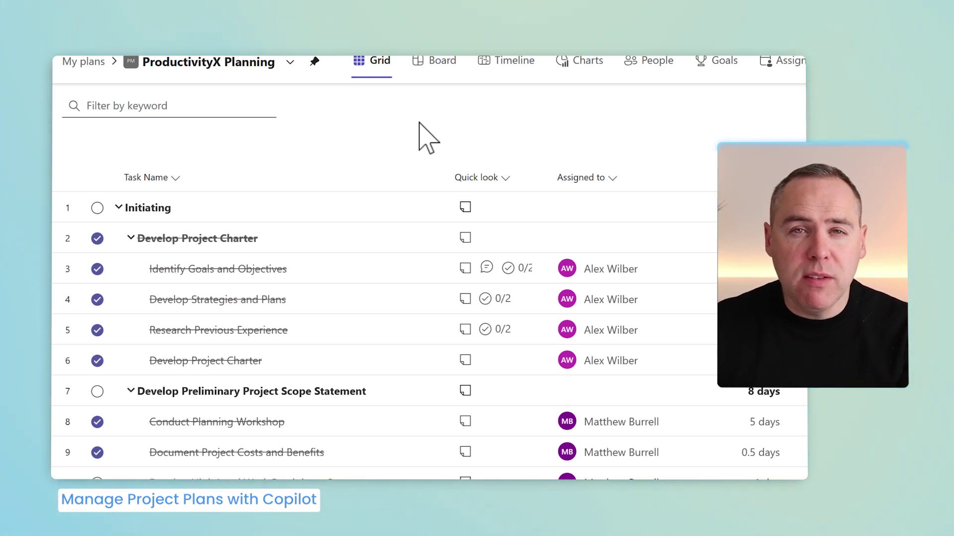
# Export the ProductivityX Planning plan to Excel from the plan-name menu.
pyautogui.click(291, 63)
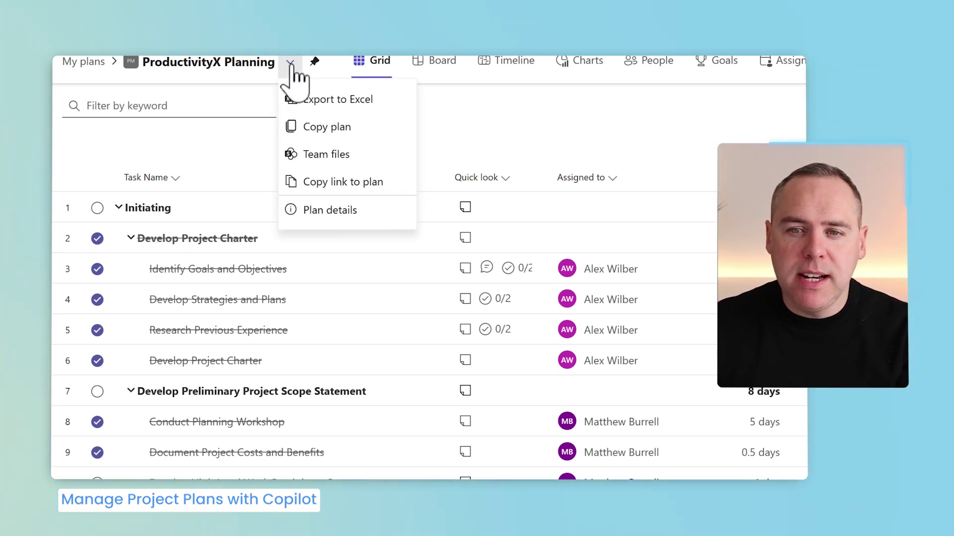
pyautogui.click(403, 105)
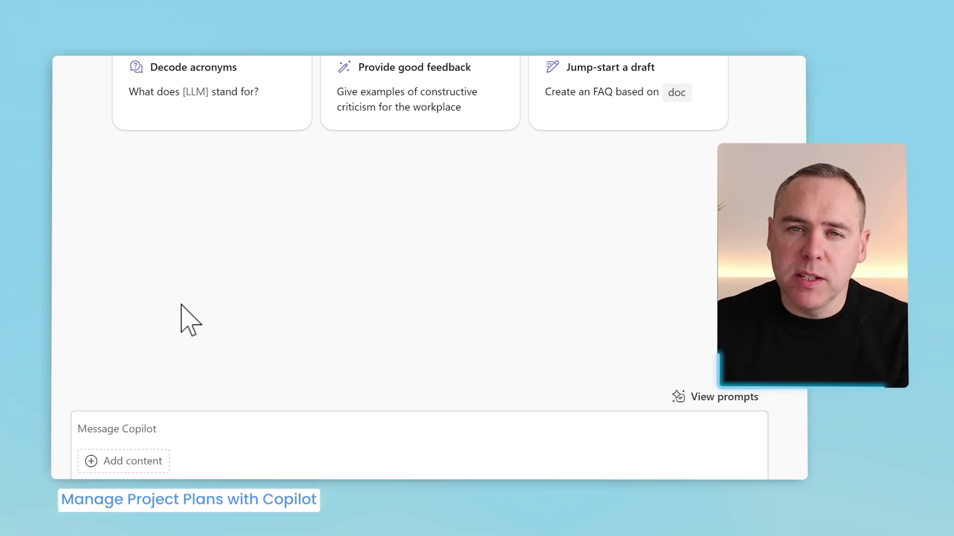
# Attach ProductivityX Planning (3).xlsx from this device to the Copilot message.
pyautogui.click(132, 471)
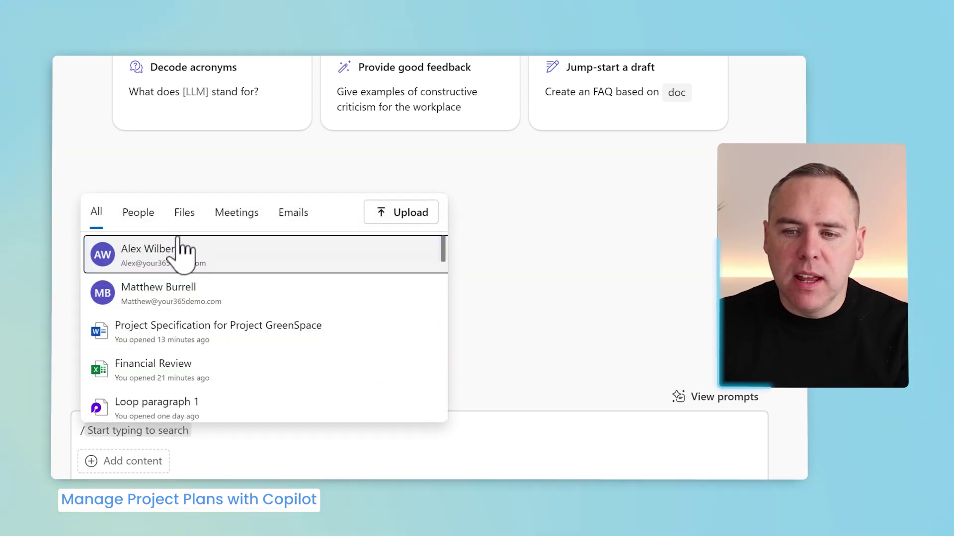
pyautogui.click(387, 215)
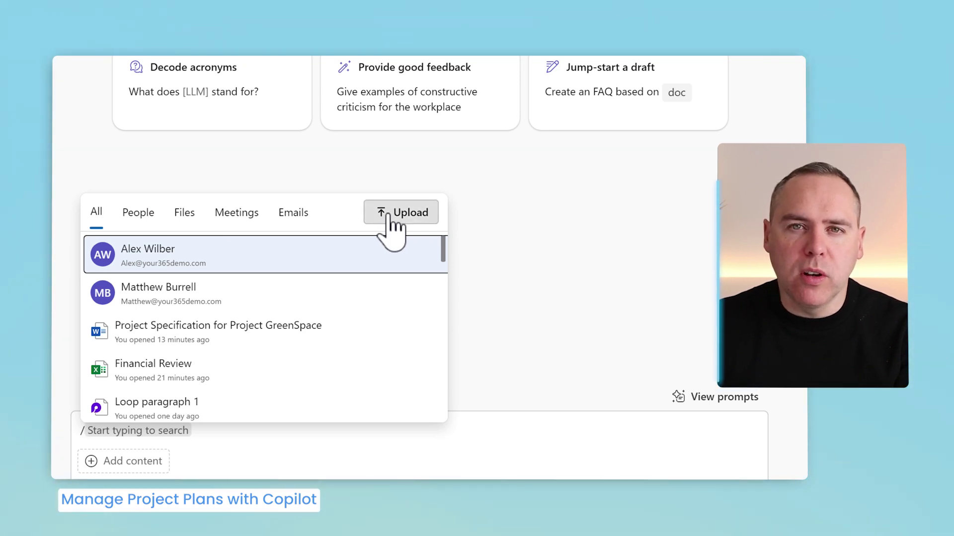
pyautogui.click(373, 270)
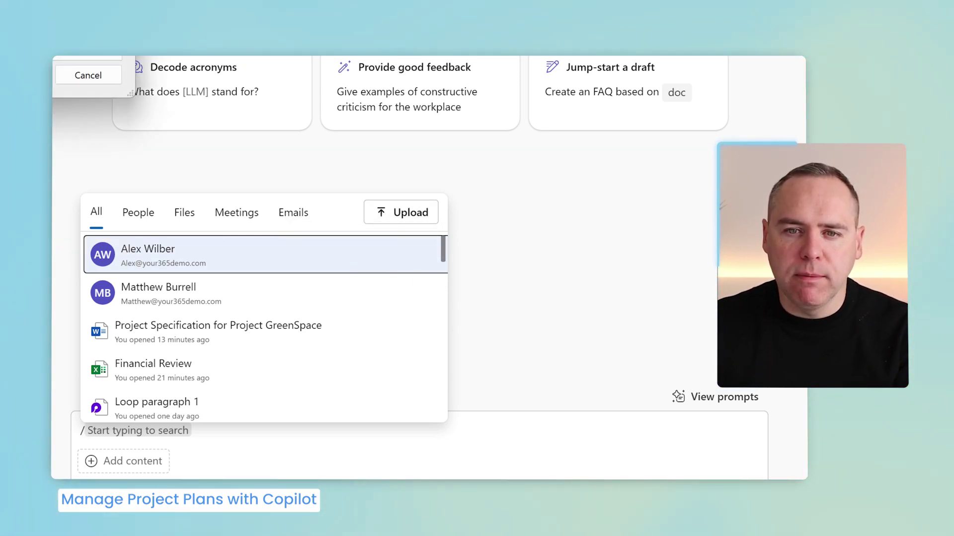
pyautogui.press('Return')
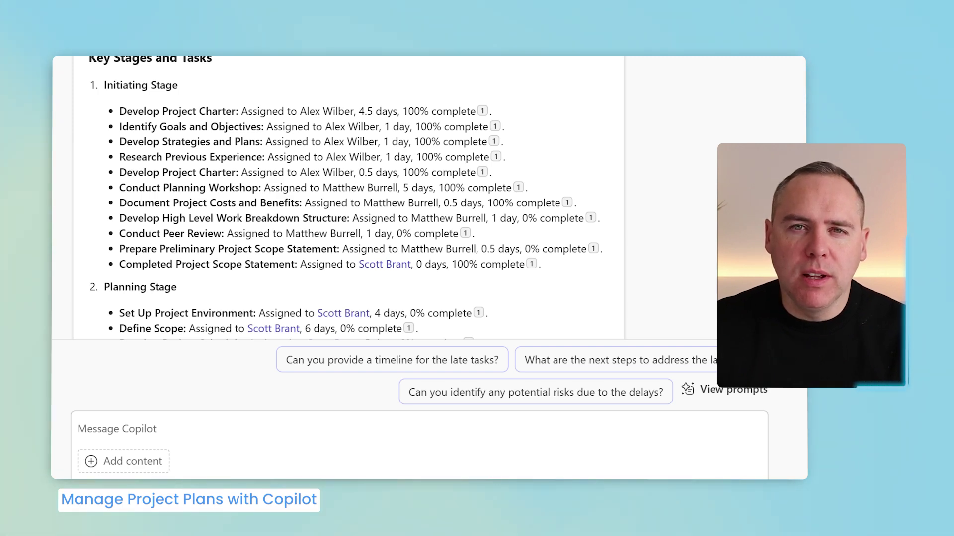
pyautogui.scroll(-3, 348, 198)
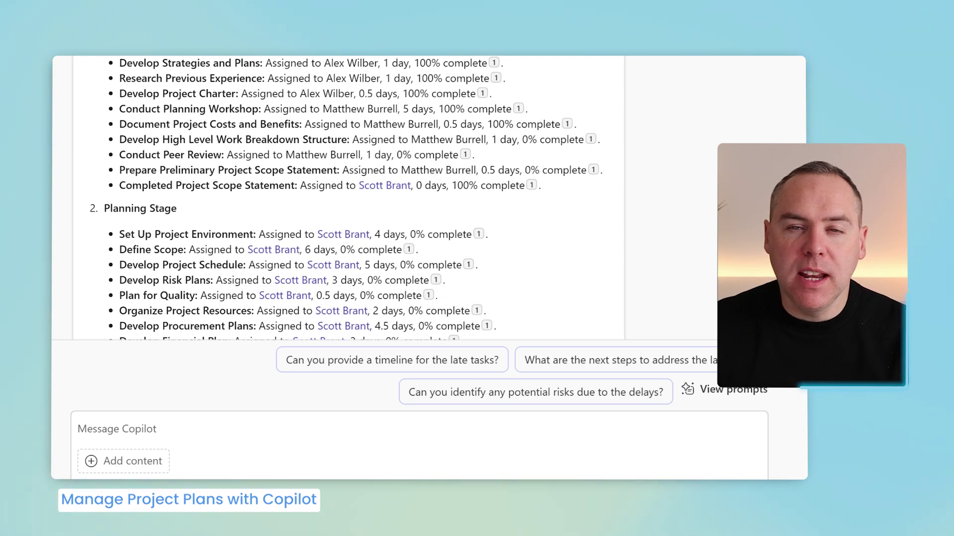
pyautogui.scroll(-3, 348, 199)
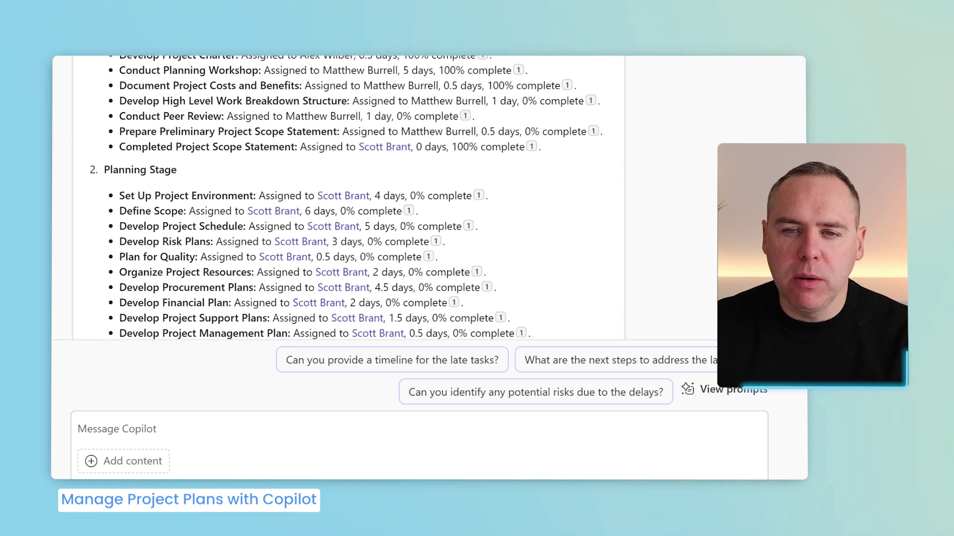
pyautogui.scroll(-1, 347, 199)
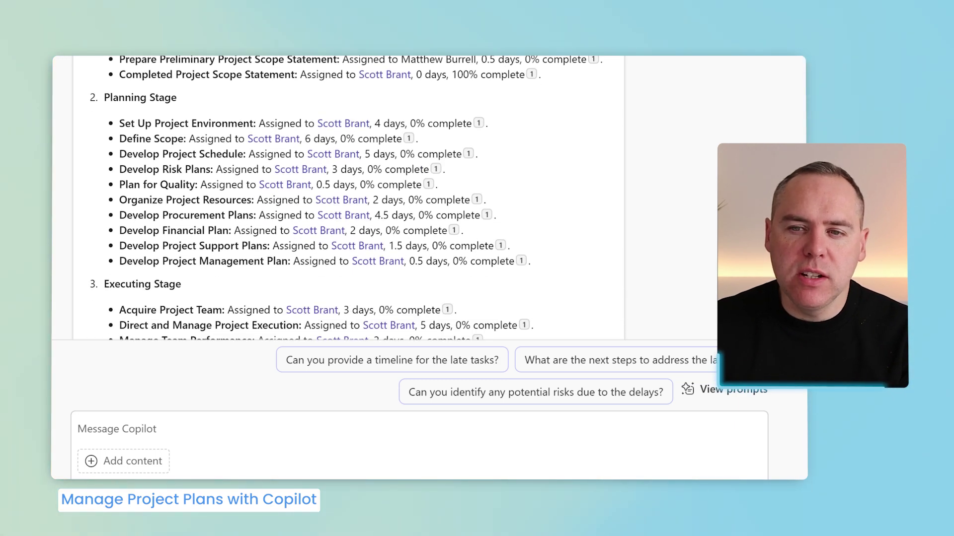
pyautogui.scroll(-4, 348, 199)
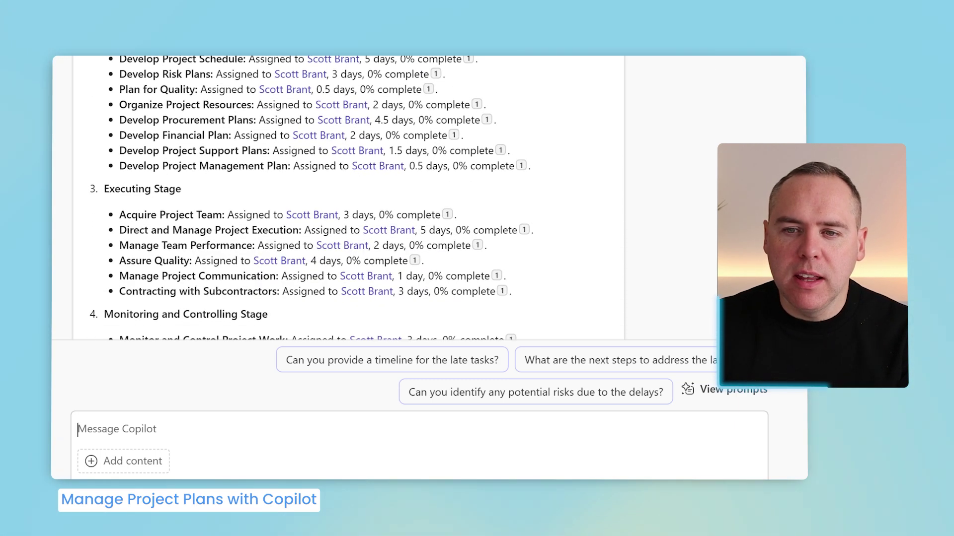
pyautogui.scroll(-11, 348, 199)
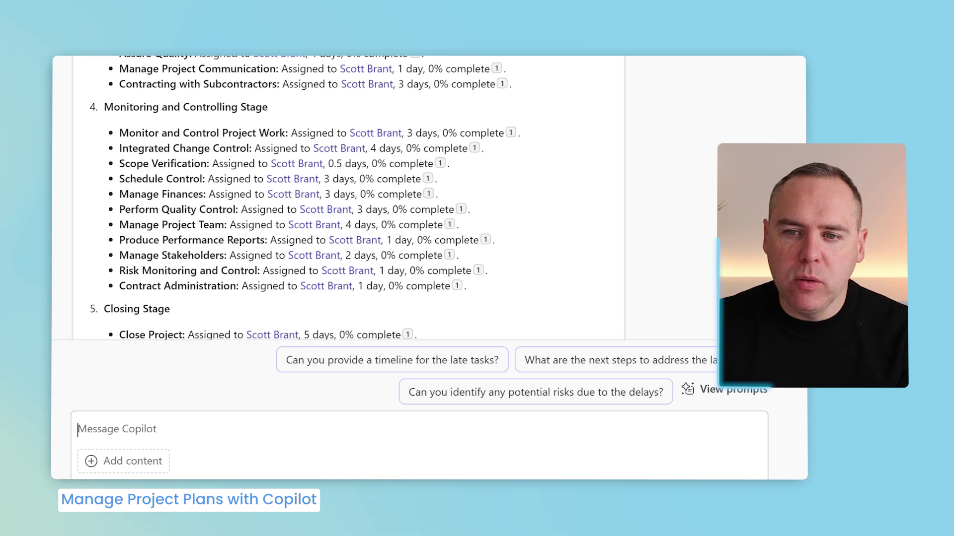
pyautogui.scroll(-10, 245, 182)
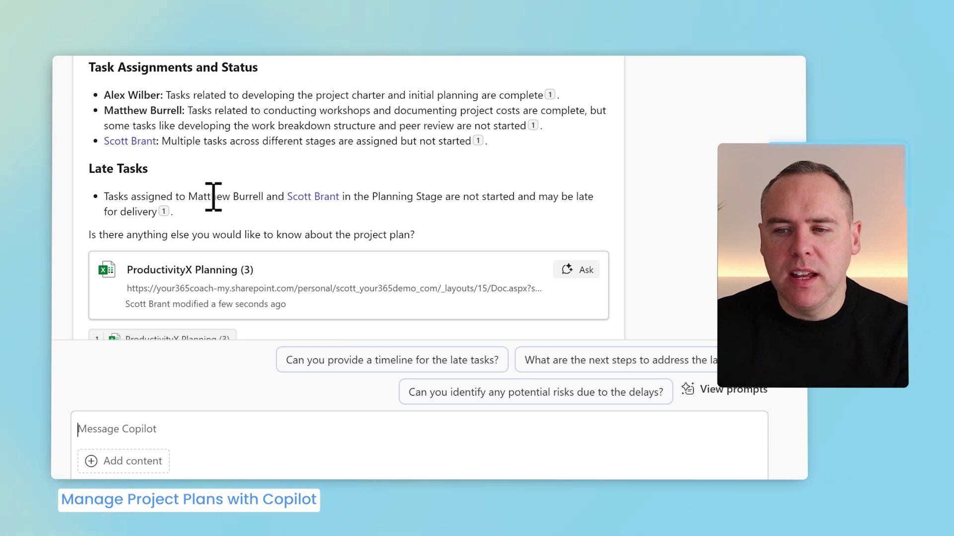
pyautogui.scroll(-2, 62, 209)
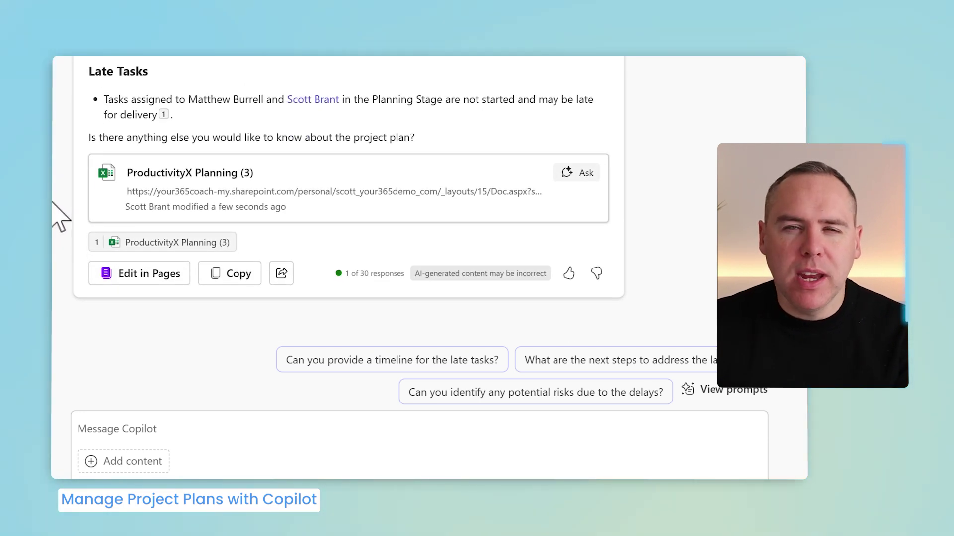
pyautogui.scroll(1, 54, 203)
pyautogui.scroll(-1, 56, 205)
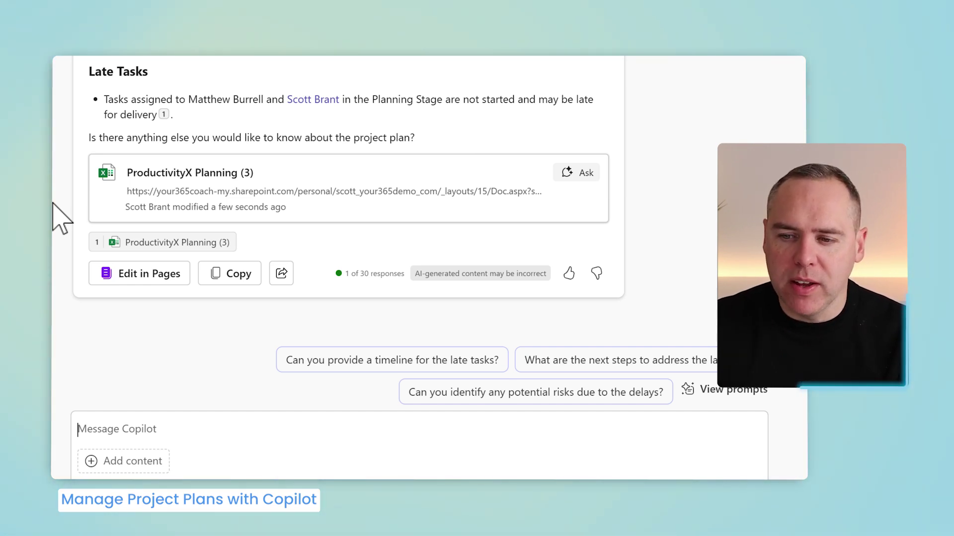
# Ask Copilot for the next steps to address the late tasks and review its answer.
pyautogui.click(597, 365)
pyautogui.press('Return')
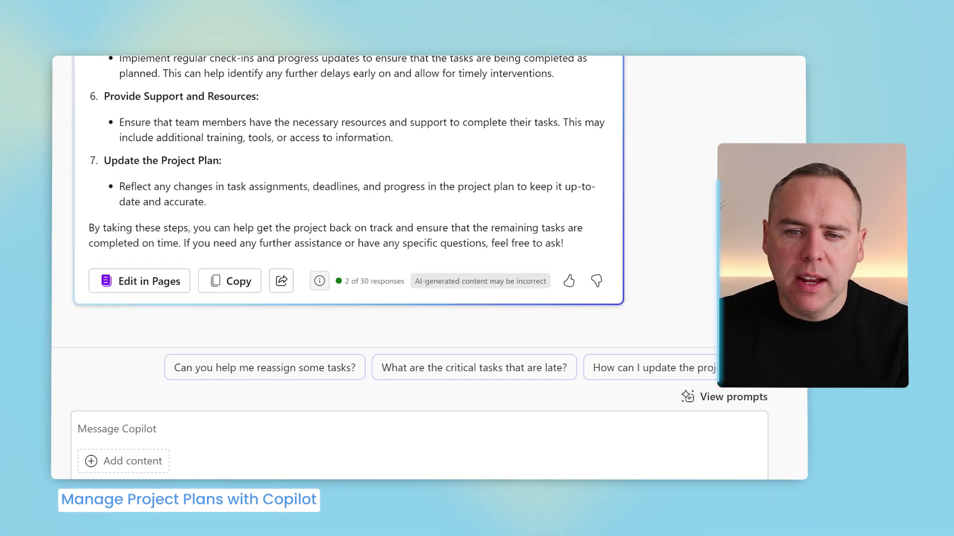
pyautogui.scroll(4, 347, 199)
pyautogui.scroll(-2, 348, 199)
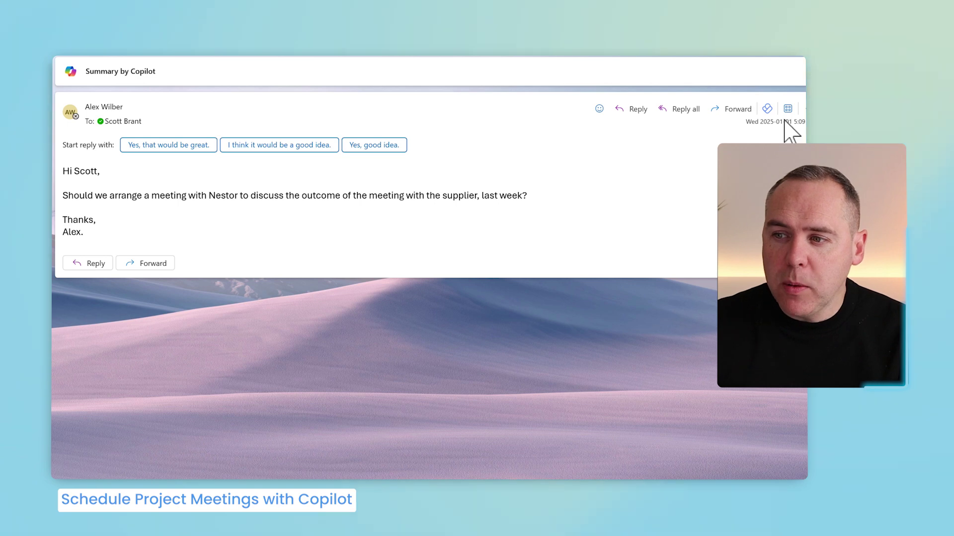
# Use Schedule with Copilot on this email to draft a meeting invite.
pyautogui.click(801, 108)
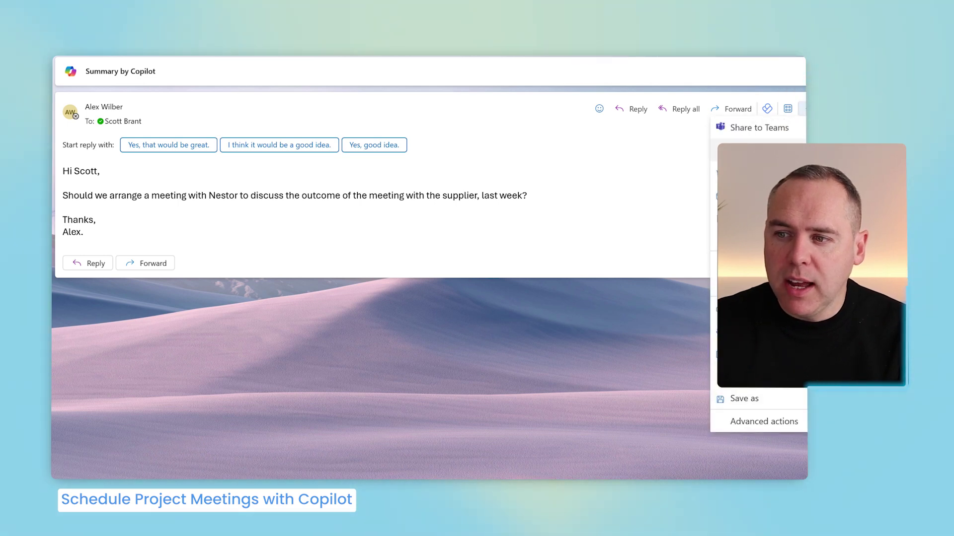
pyautogui.moveTo(714, 149)
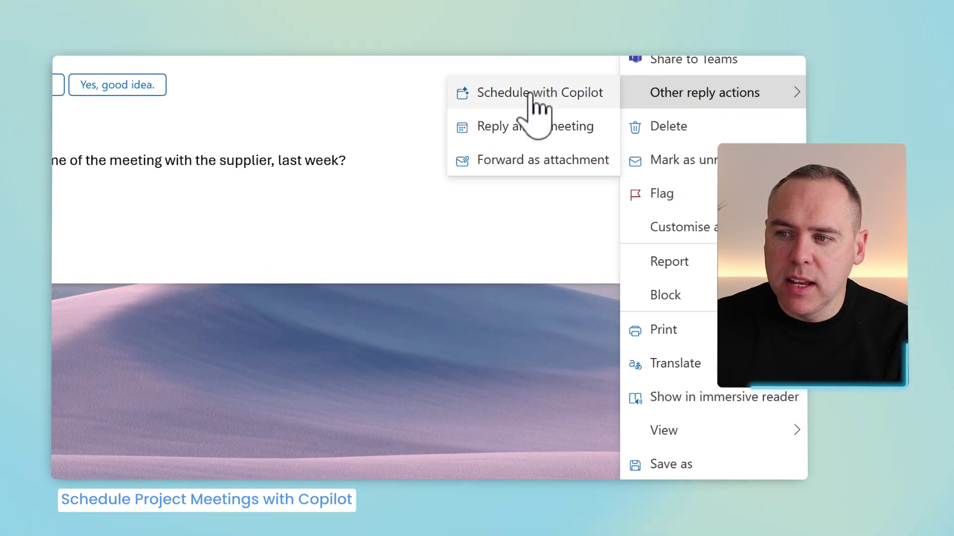
pyautogui.click(528, 98)
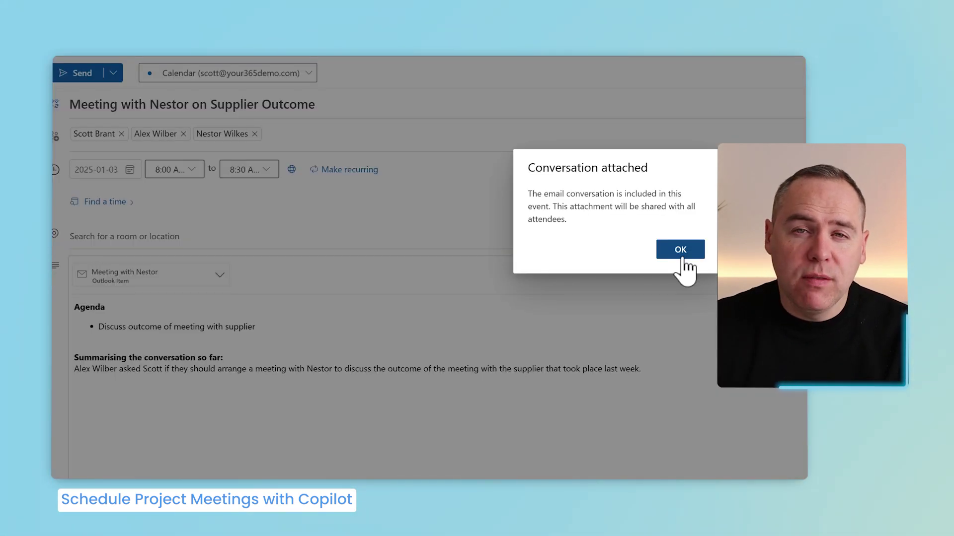
# Book the meeting for Fri 01-03 at 4:00 PM for all attendees and send the invite.
pyautogui.click(685, 259)
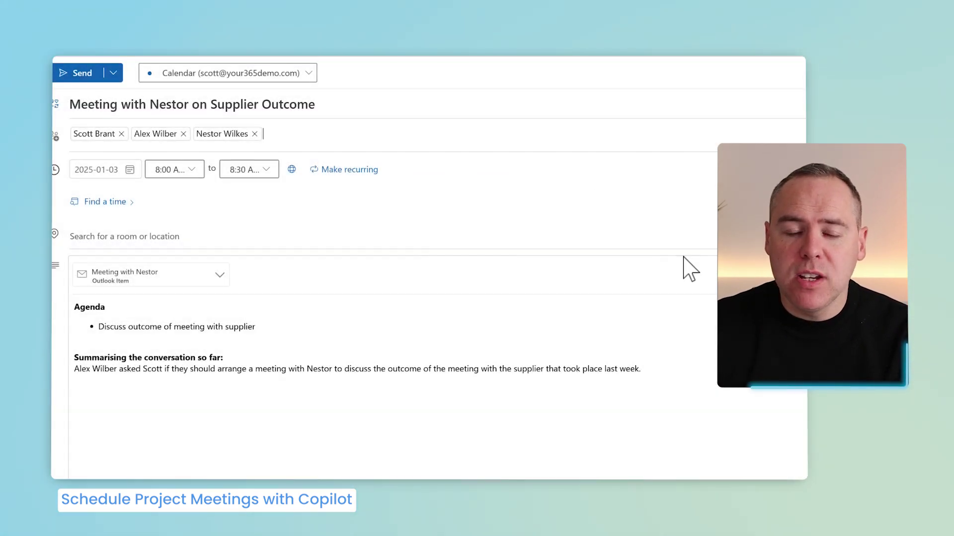
pyautogui.click(122, 208)
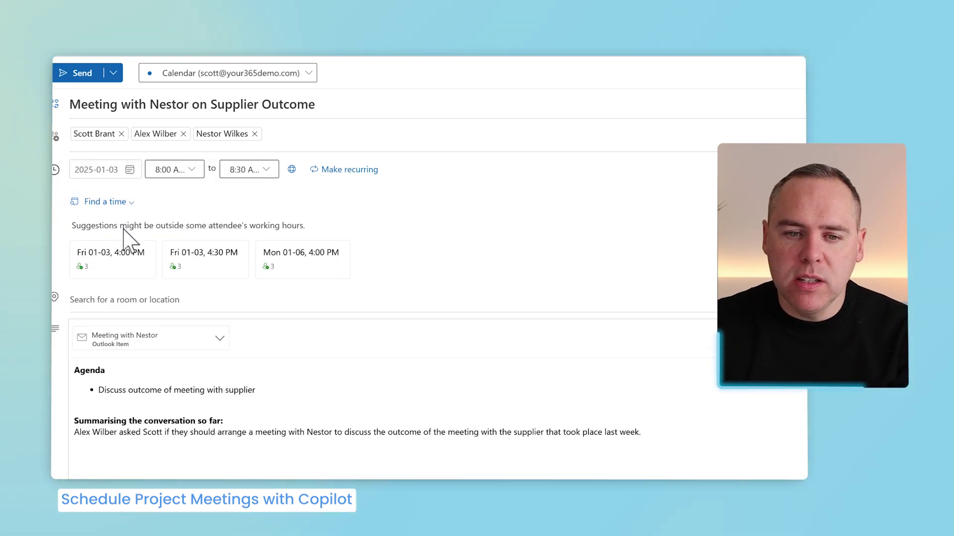
pyautogui.click(121, 268)
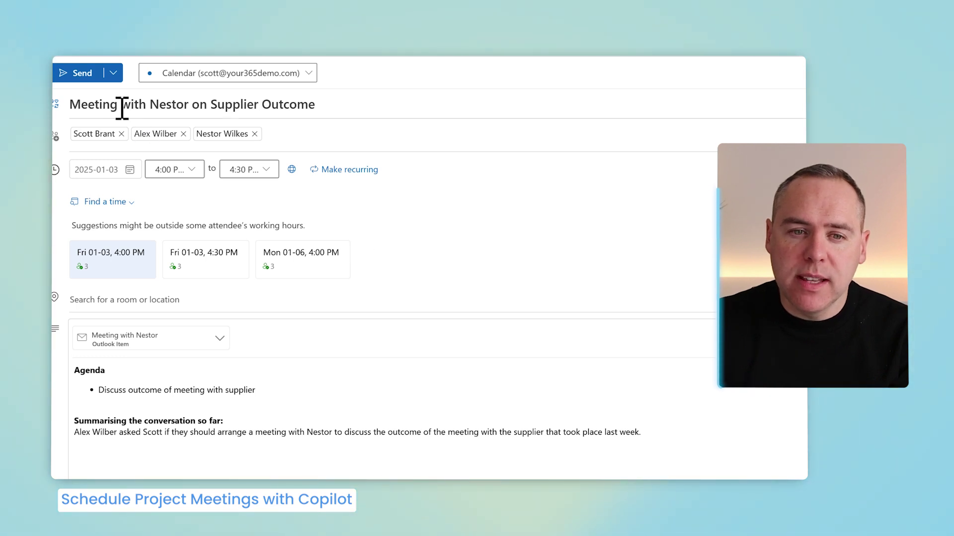
pyautogui.click(88, 77)
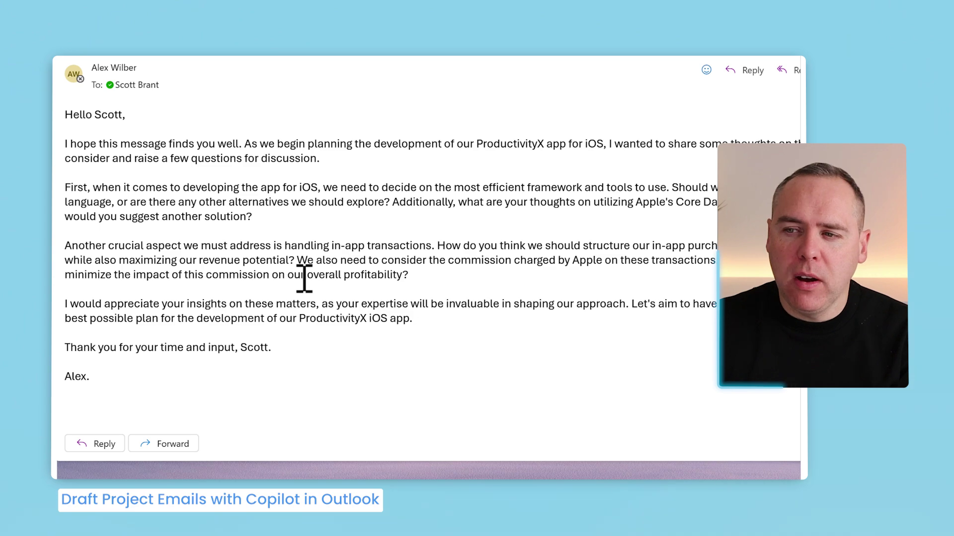
# Reply to the iOS Questions email and bring Copilot's suggested reply themes into view.
pyautogui.click(750, 71)
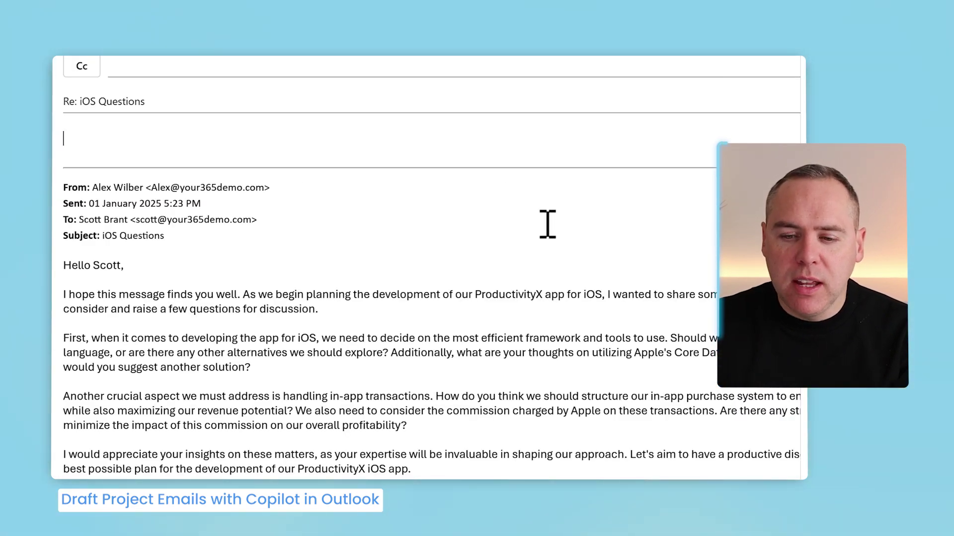
pyautogui.scroll(-5, 547, 224)
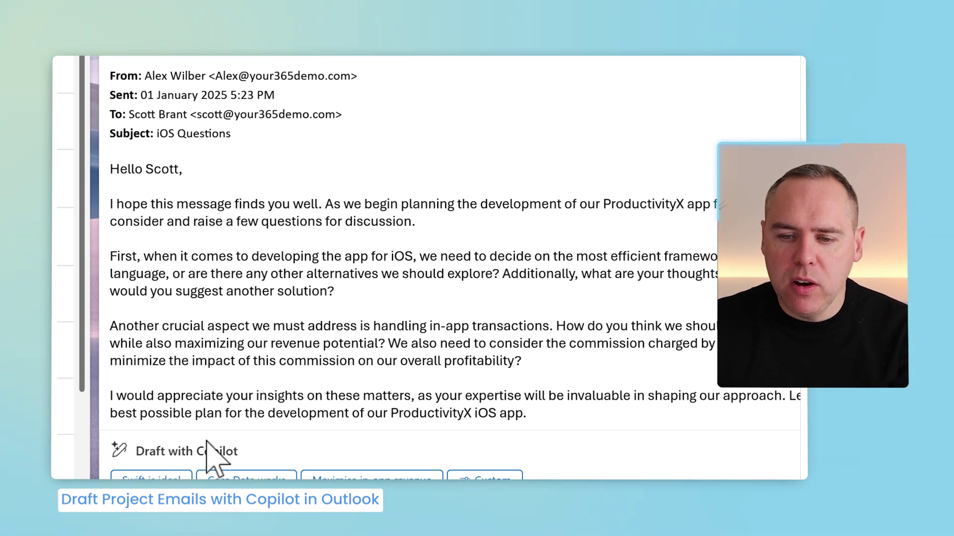
# Compare the suggested reply ideas and have Copilot draft one on maximising in-app revenue.
pyautogui.click(151, 476)
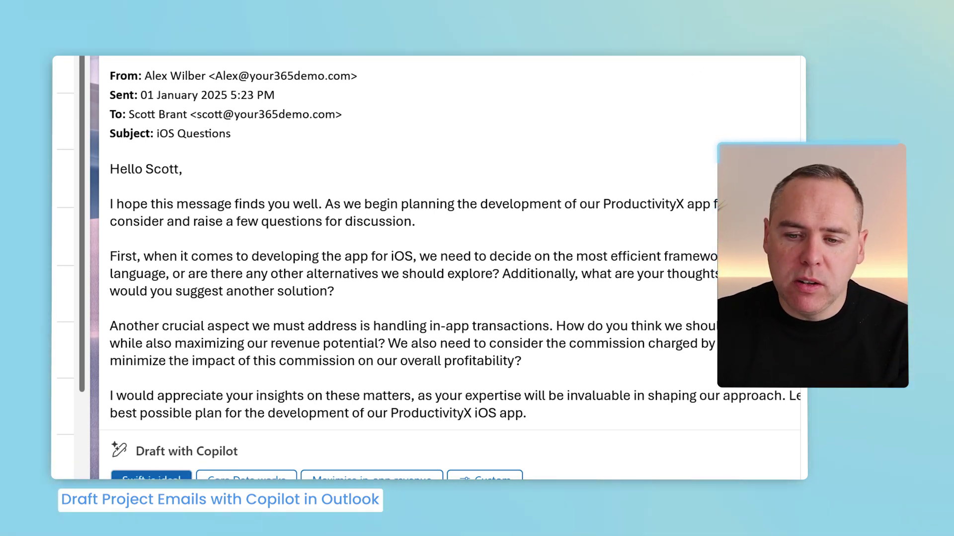
pyautogui.click(246, 476)
pyautogui.click(371, 476)
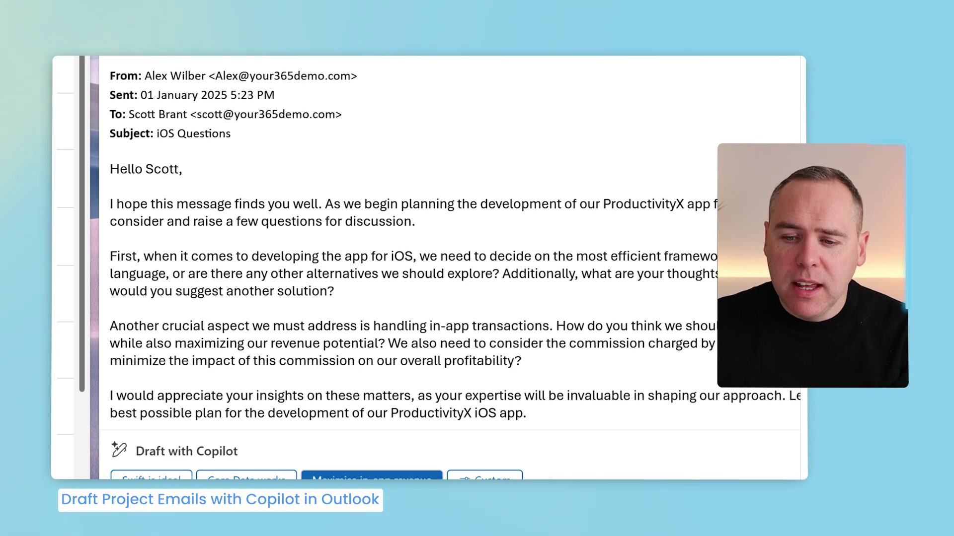
pyautogui.click(386, 474)
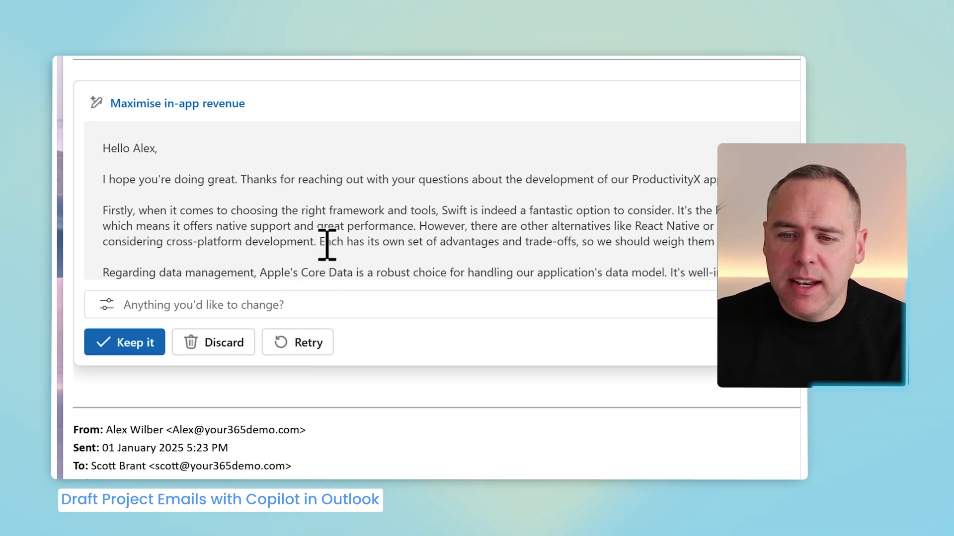
pyautogui.scroll(-1, 326, 241)
pyautogui.scroll(1, 326, 247)
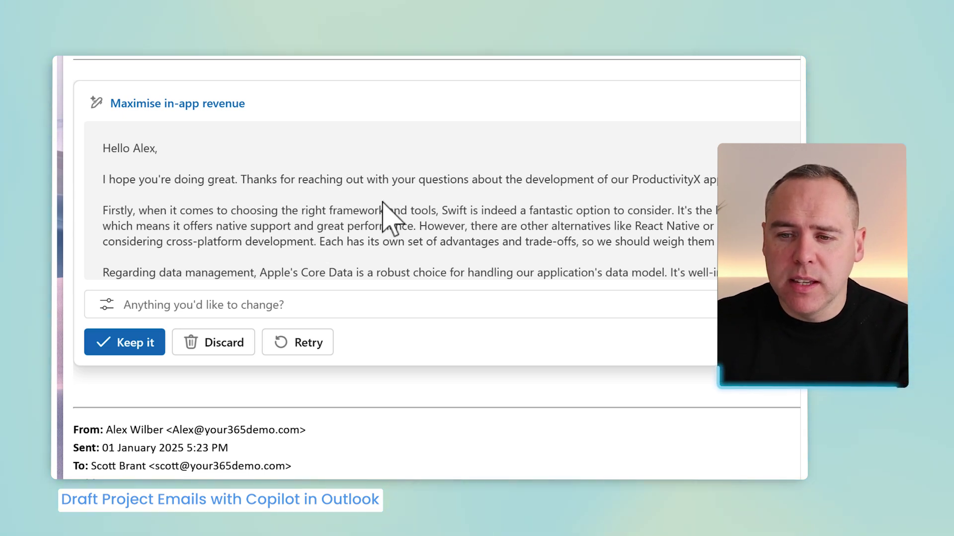
# Review the Swift and Core Data draft and keep it in the reply body.
pyautogui.doubleClick(447, 210)
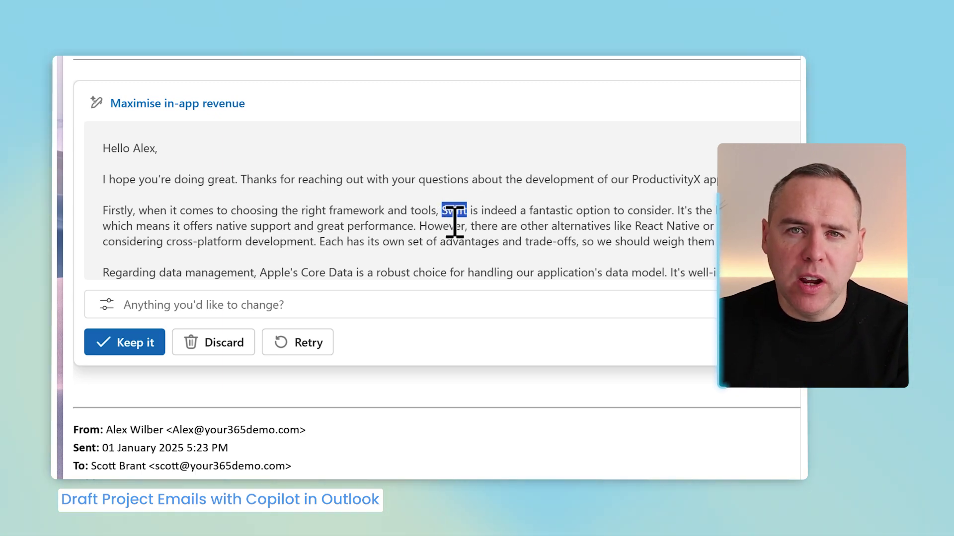
pyautogui.scroll(-3, 517, 233)
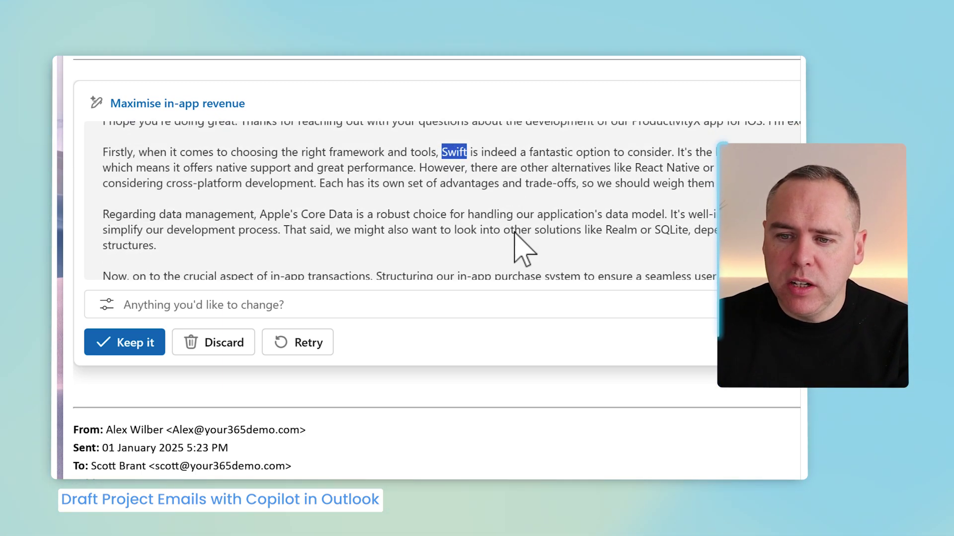
pyautogui.scroll(-3, 219, 247)
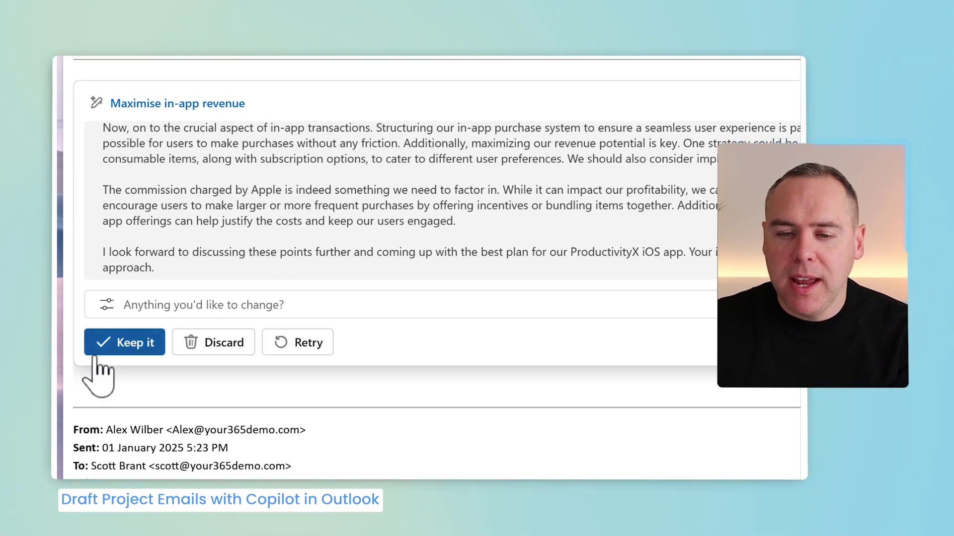
pyautogui.click(120, 349)
pyautogui.scroll(-3, 238, 376)
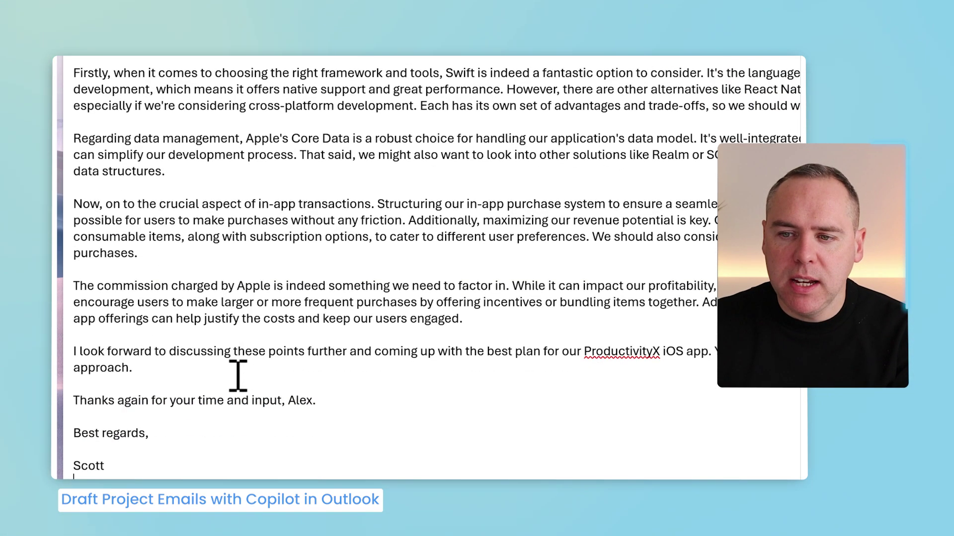